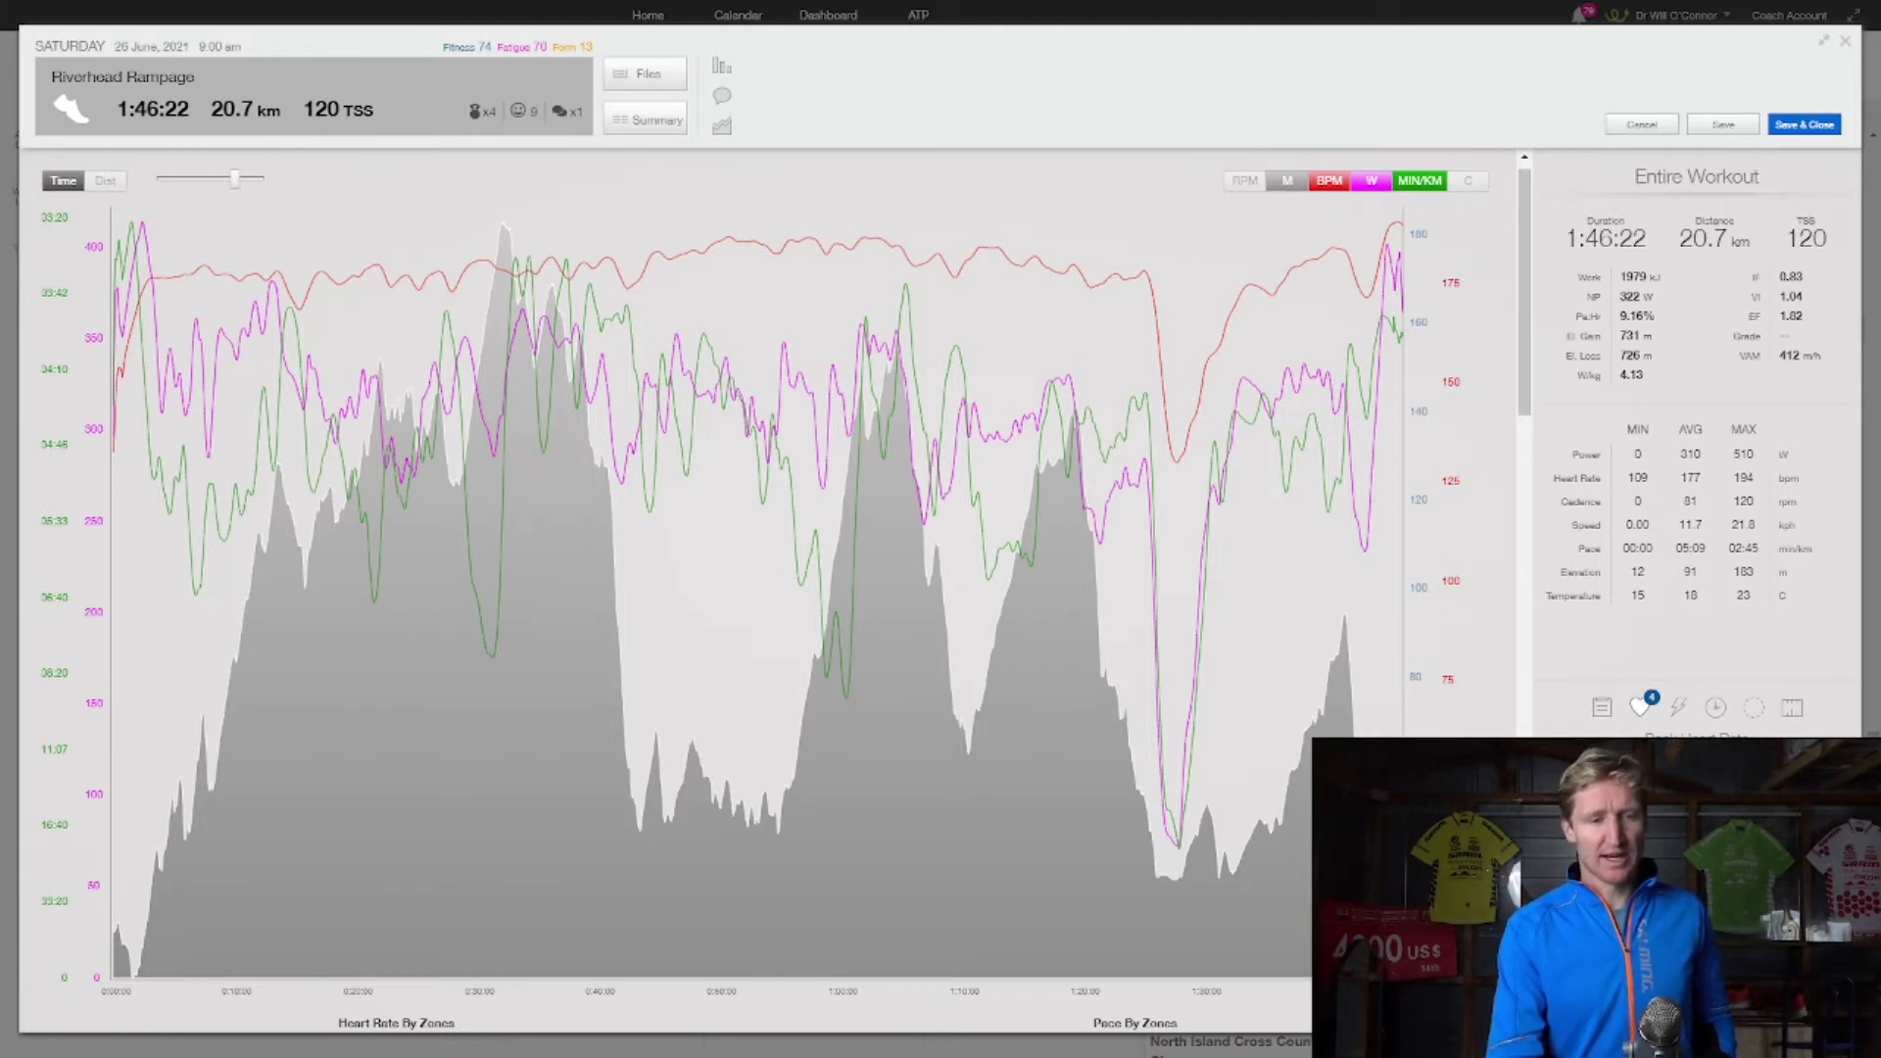
# Highlight the peak 1-hour heart rate segment, and select the late stop where heart rate and power drop, about 5:30 long.
pyautogui.click(1656, 940)
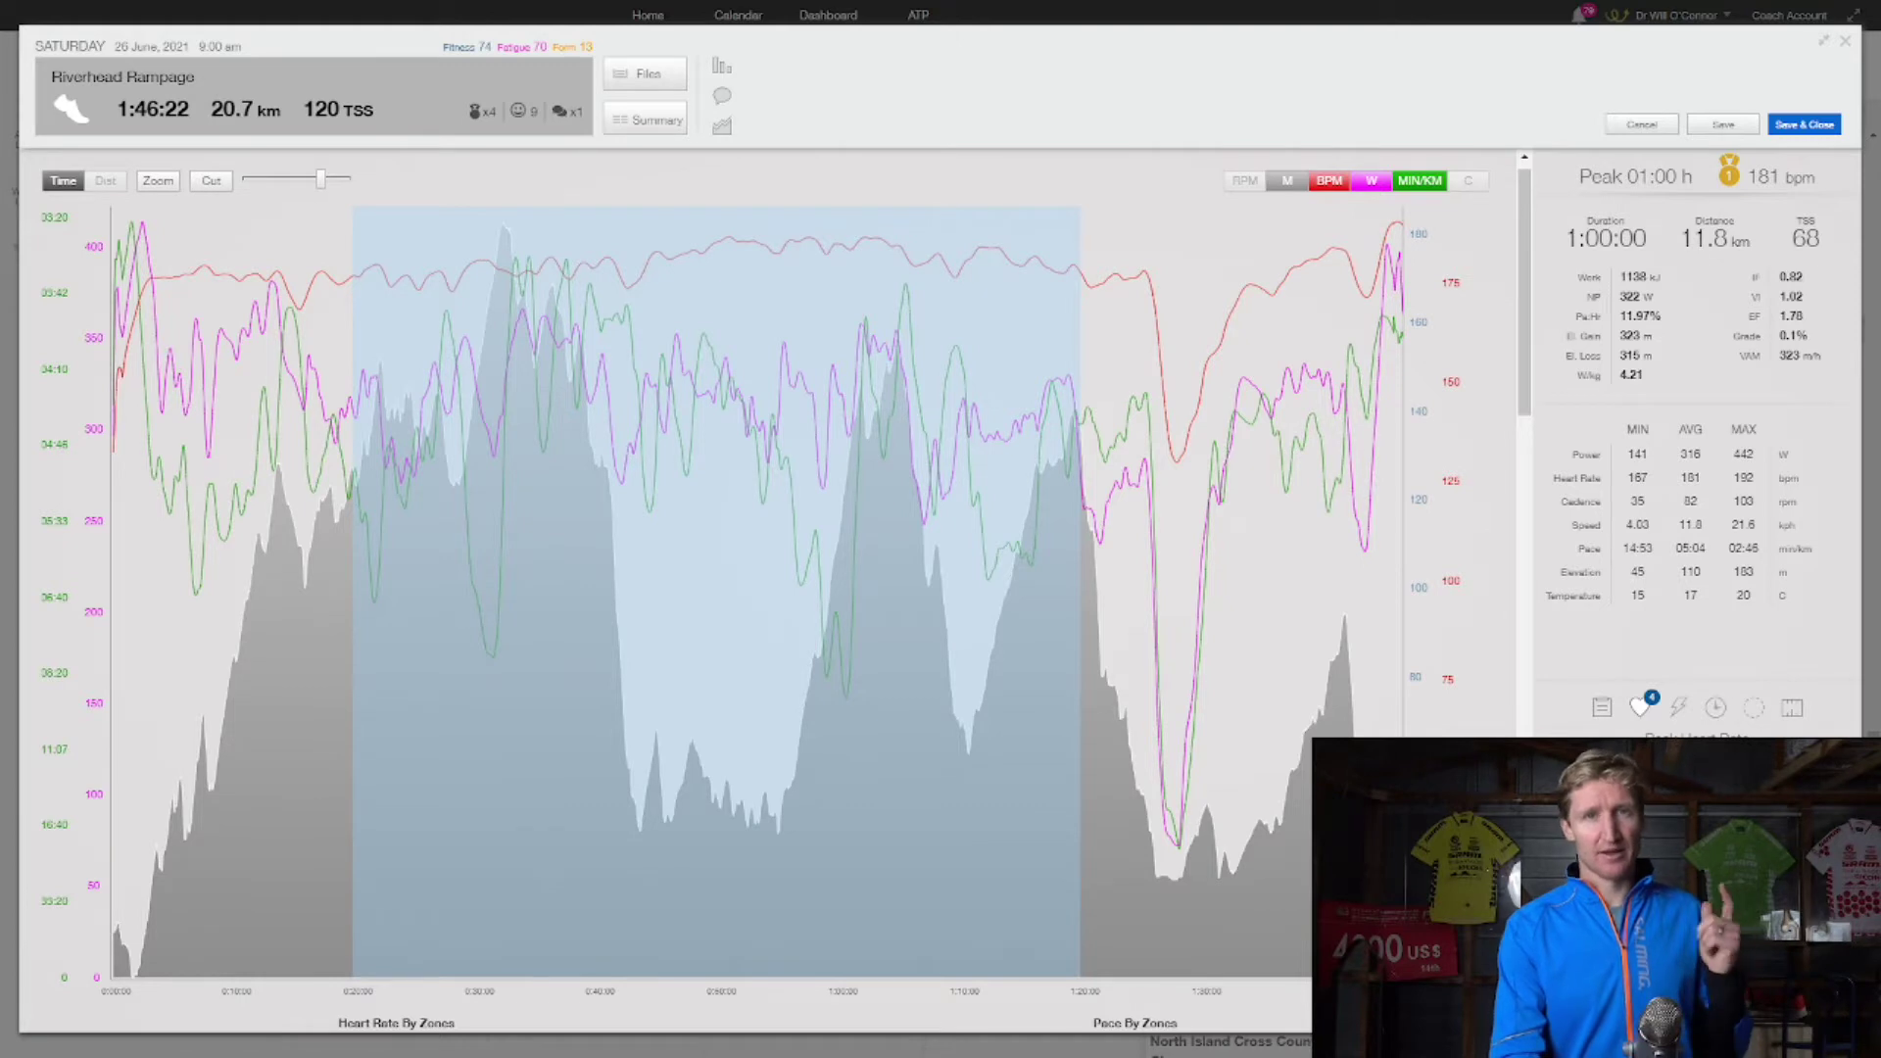
pyautogui.click(1148, 274)
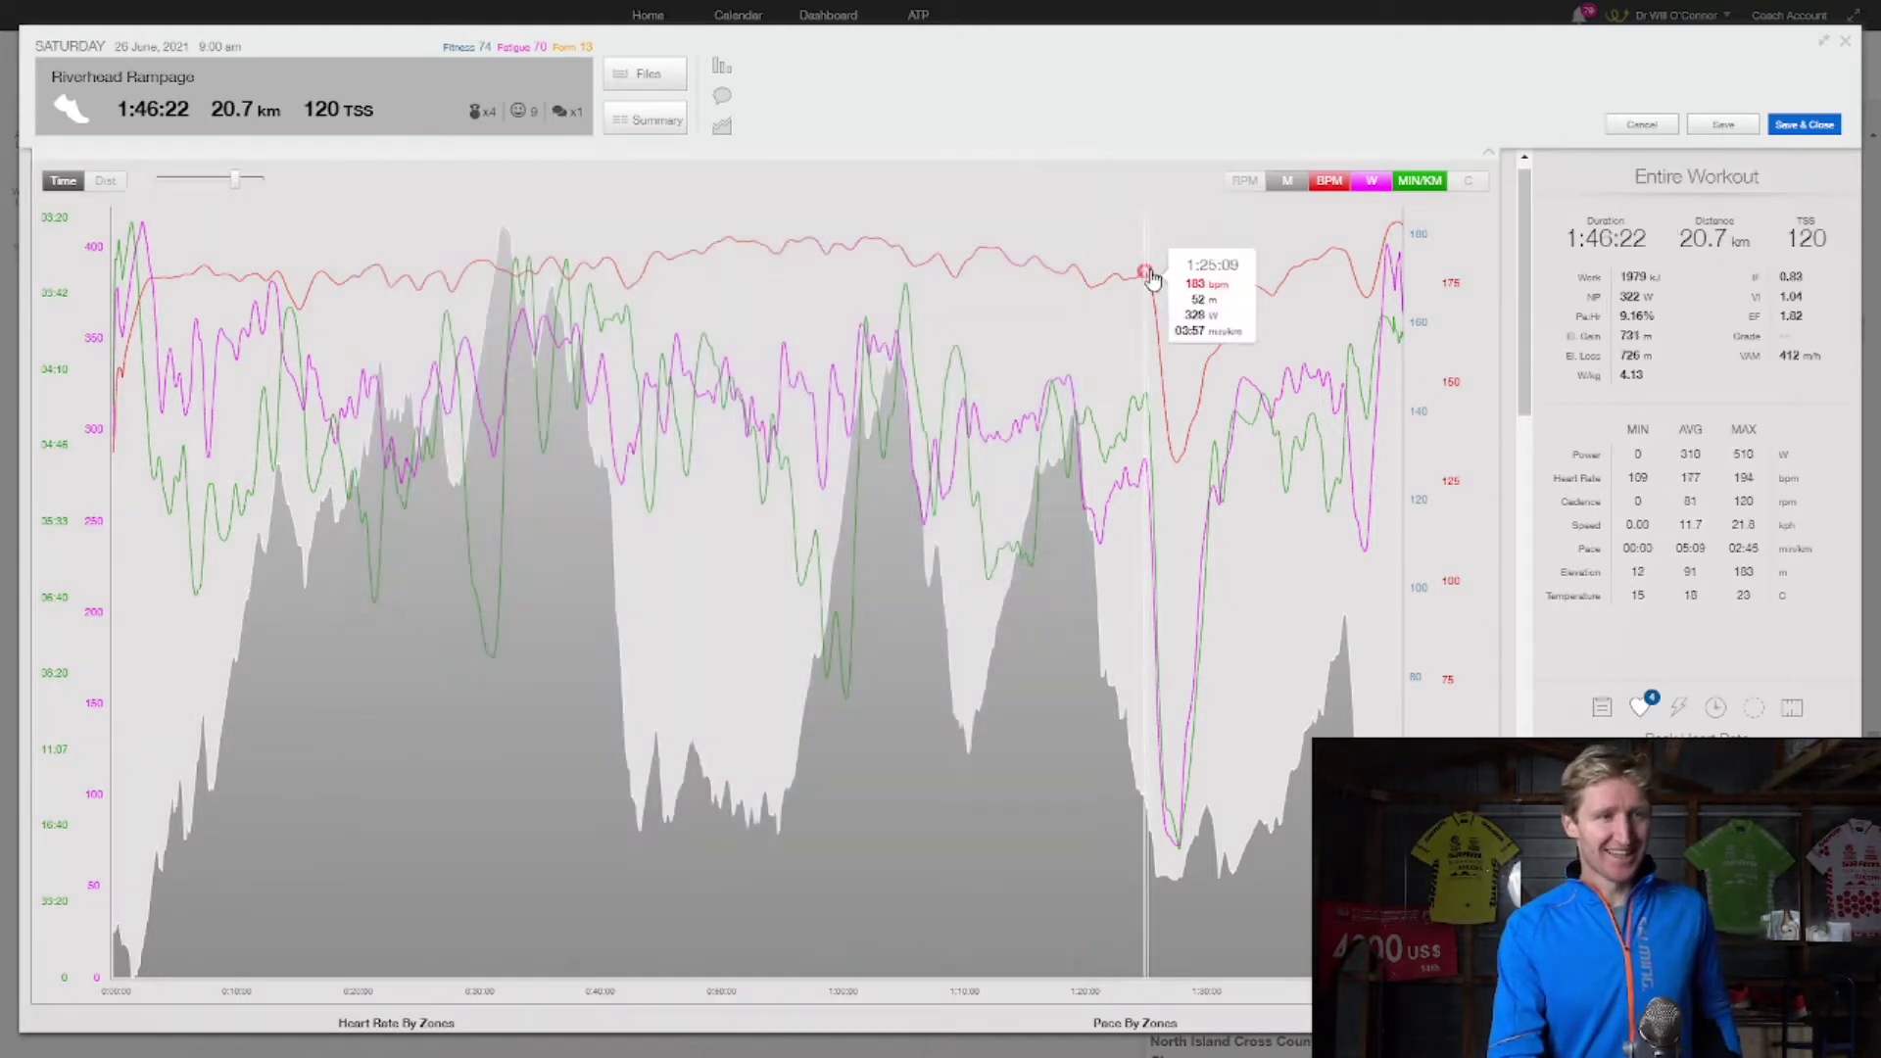
pyautogui.moveTo(1151, 281); pyautogui.dragTo(1215, 296)
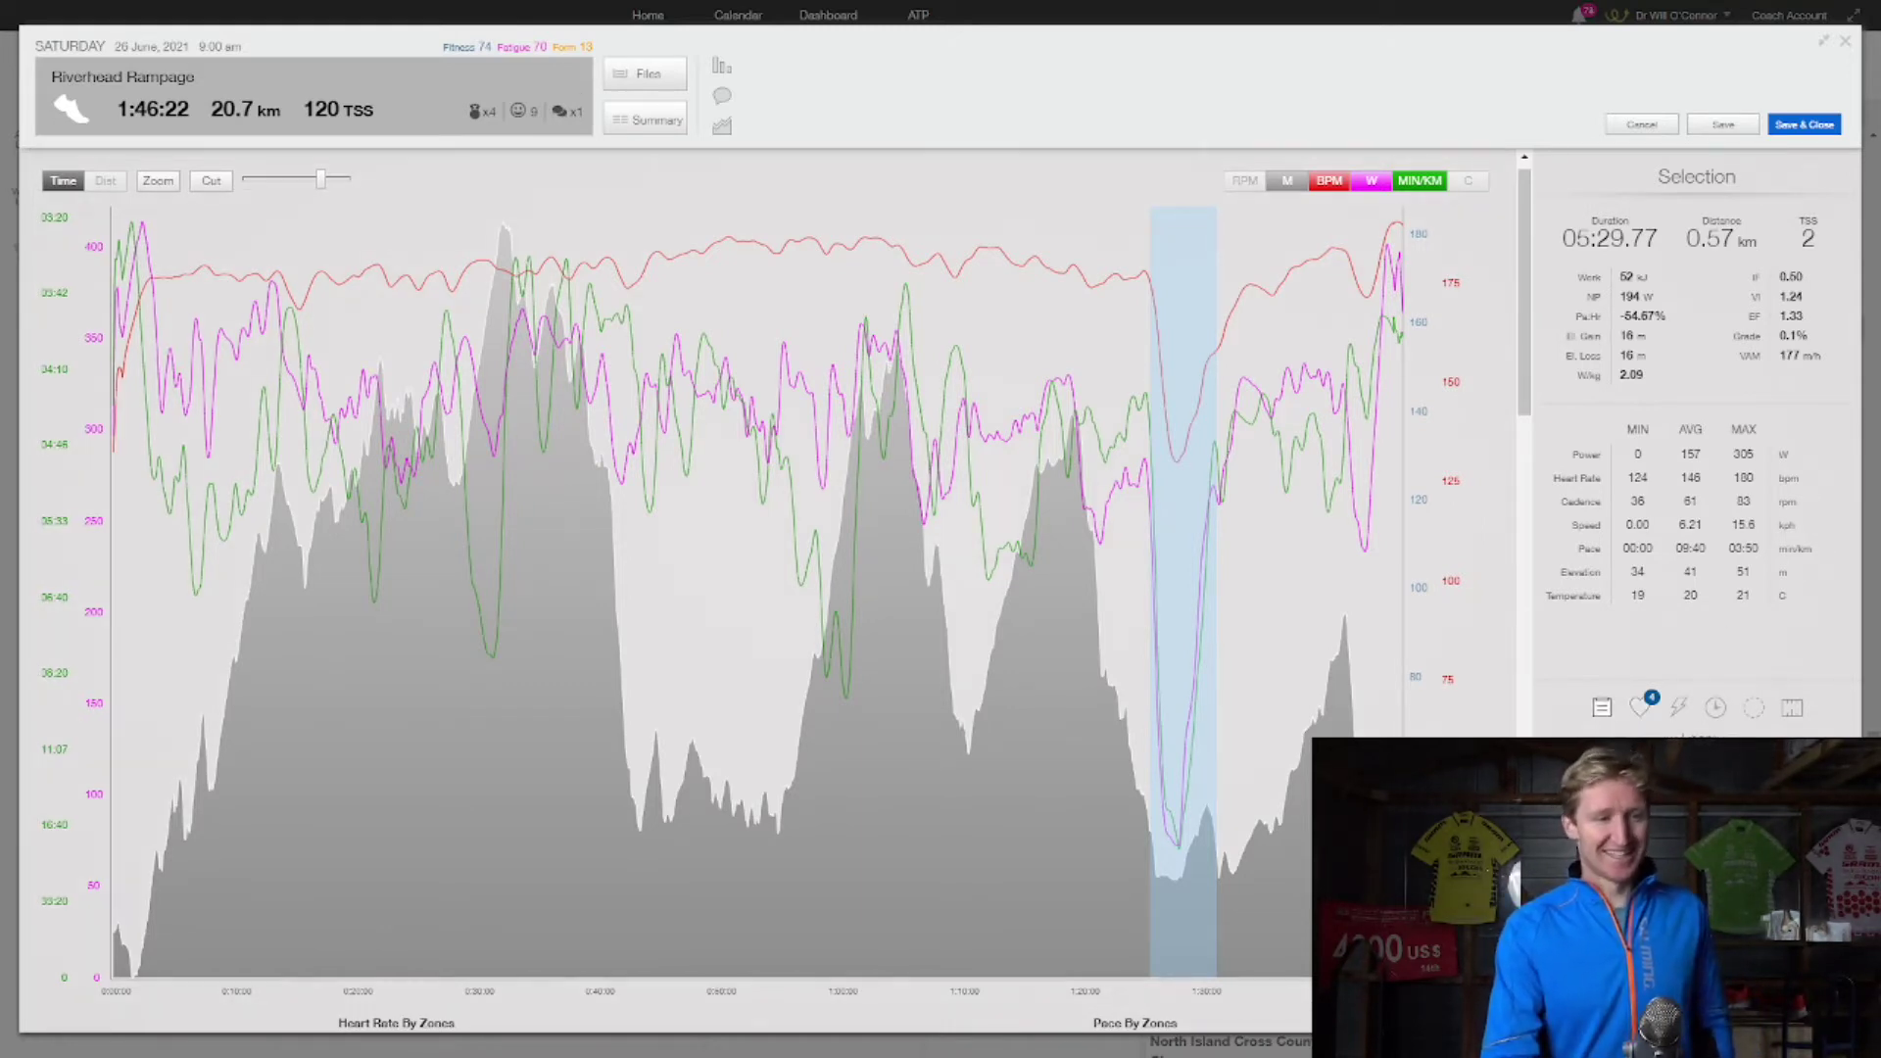
# Highlight Lap #5 on the workout graph, clear that selection, and highlight Lap #3.
pyautogui.click(1626, 892)
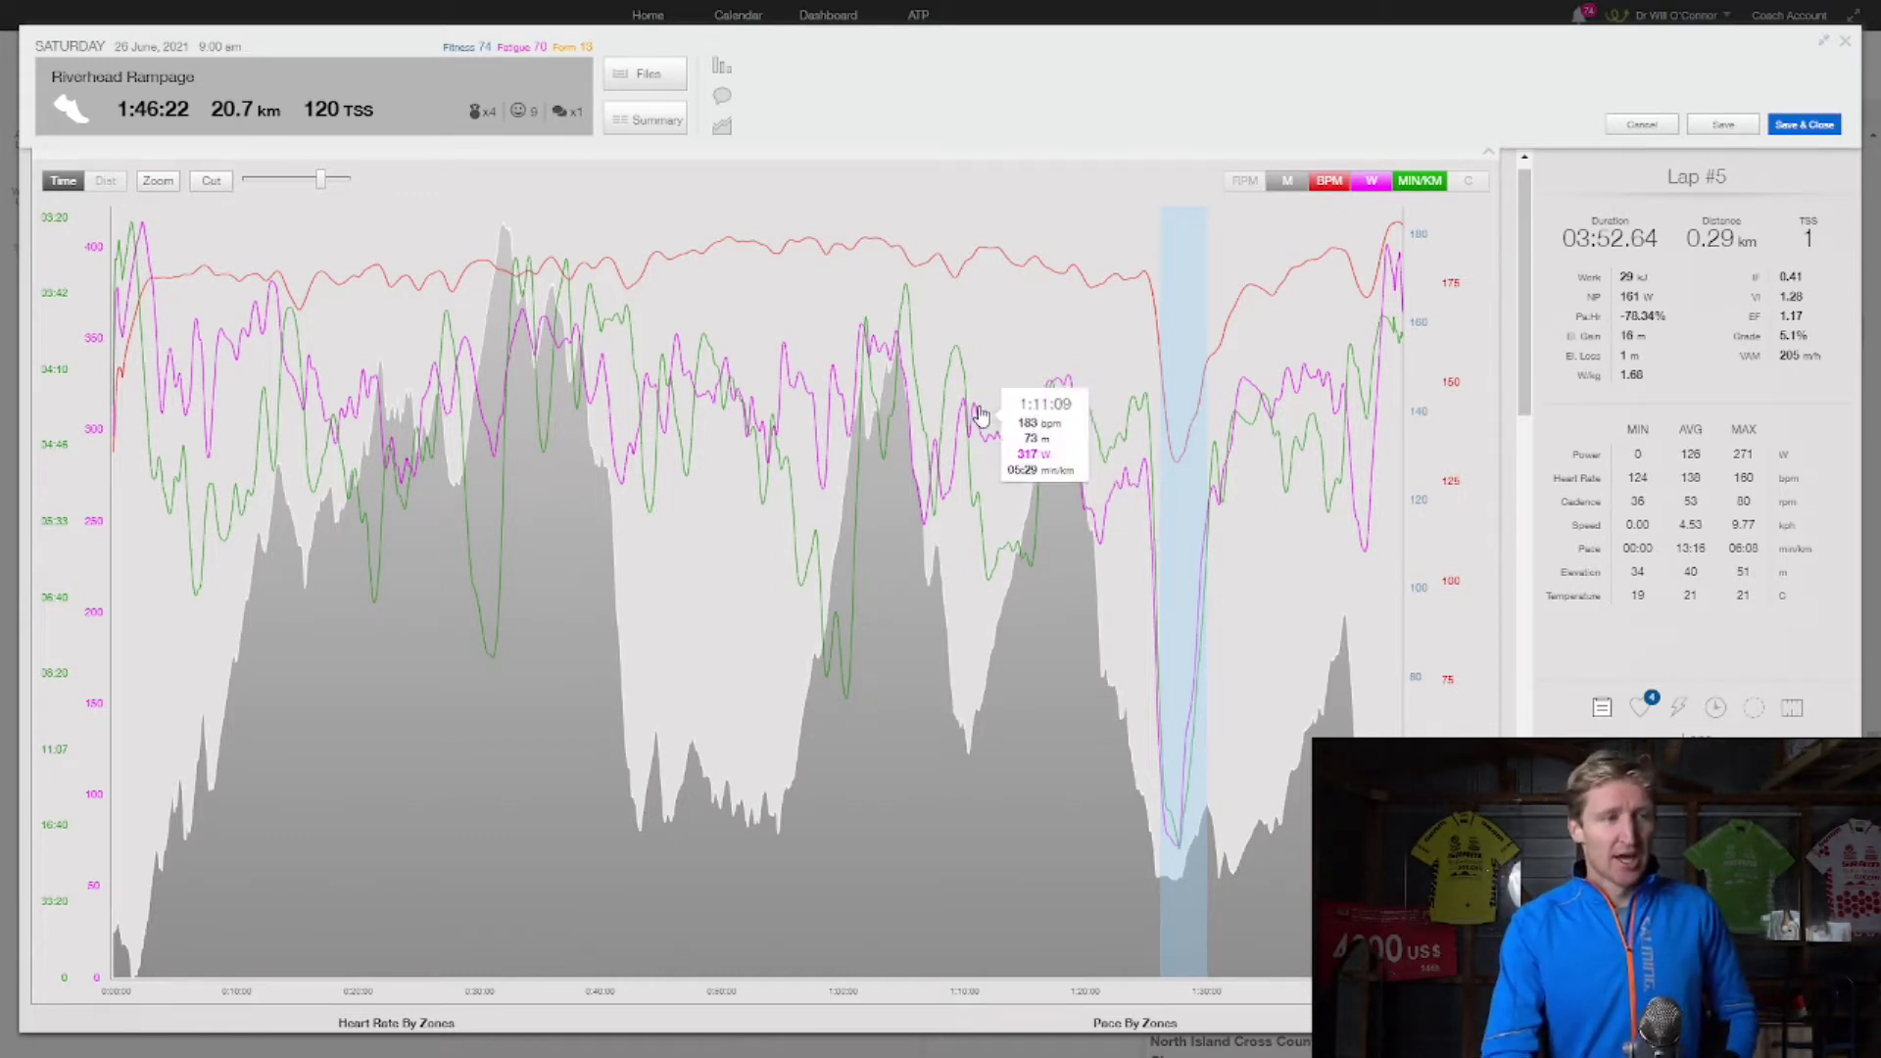
pyautogui.click(1153, 371)
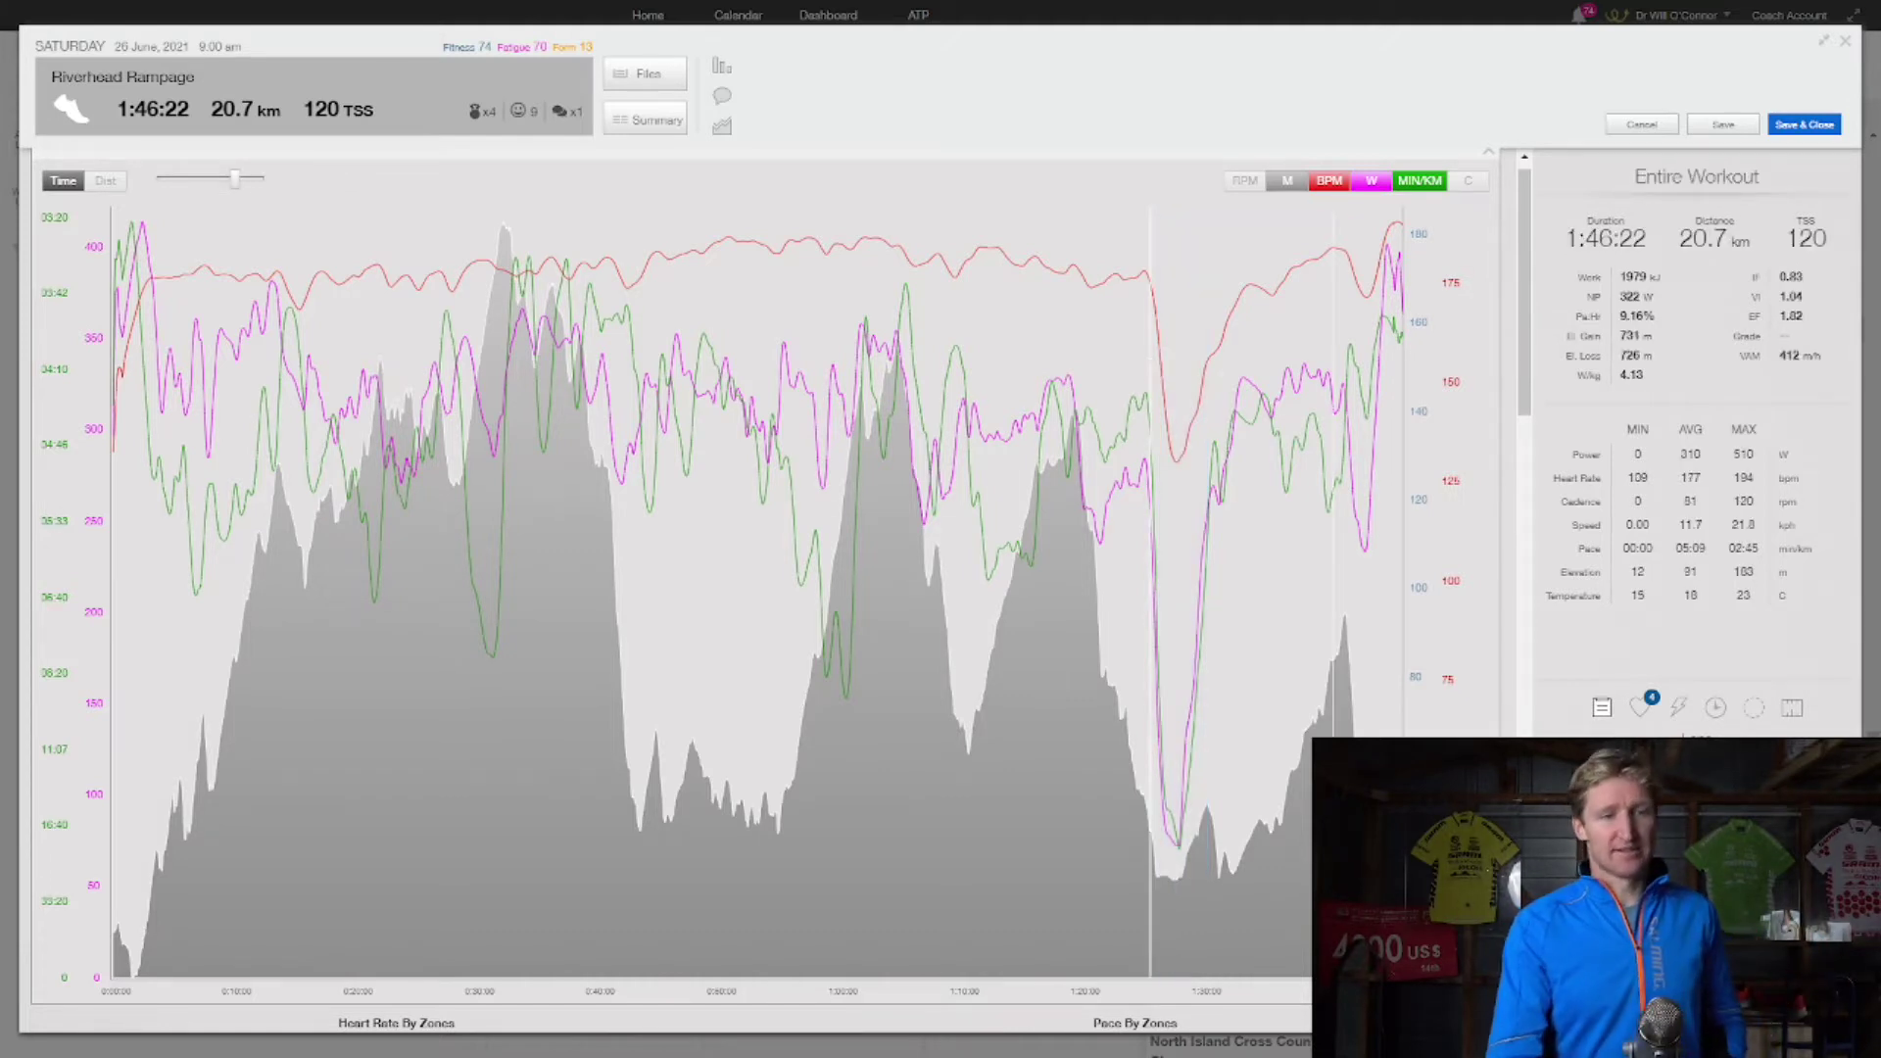
pyautogui.rightClick(1653, 713)
pyautogui.click(1653, 833)
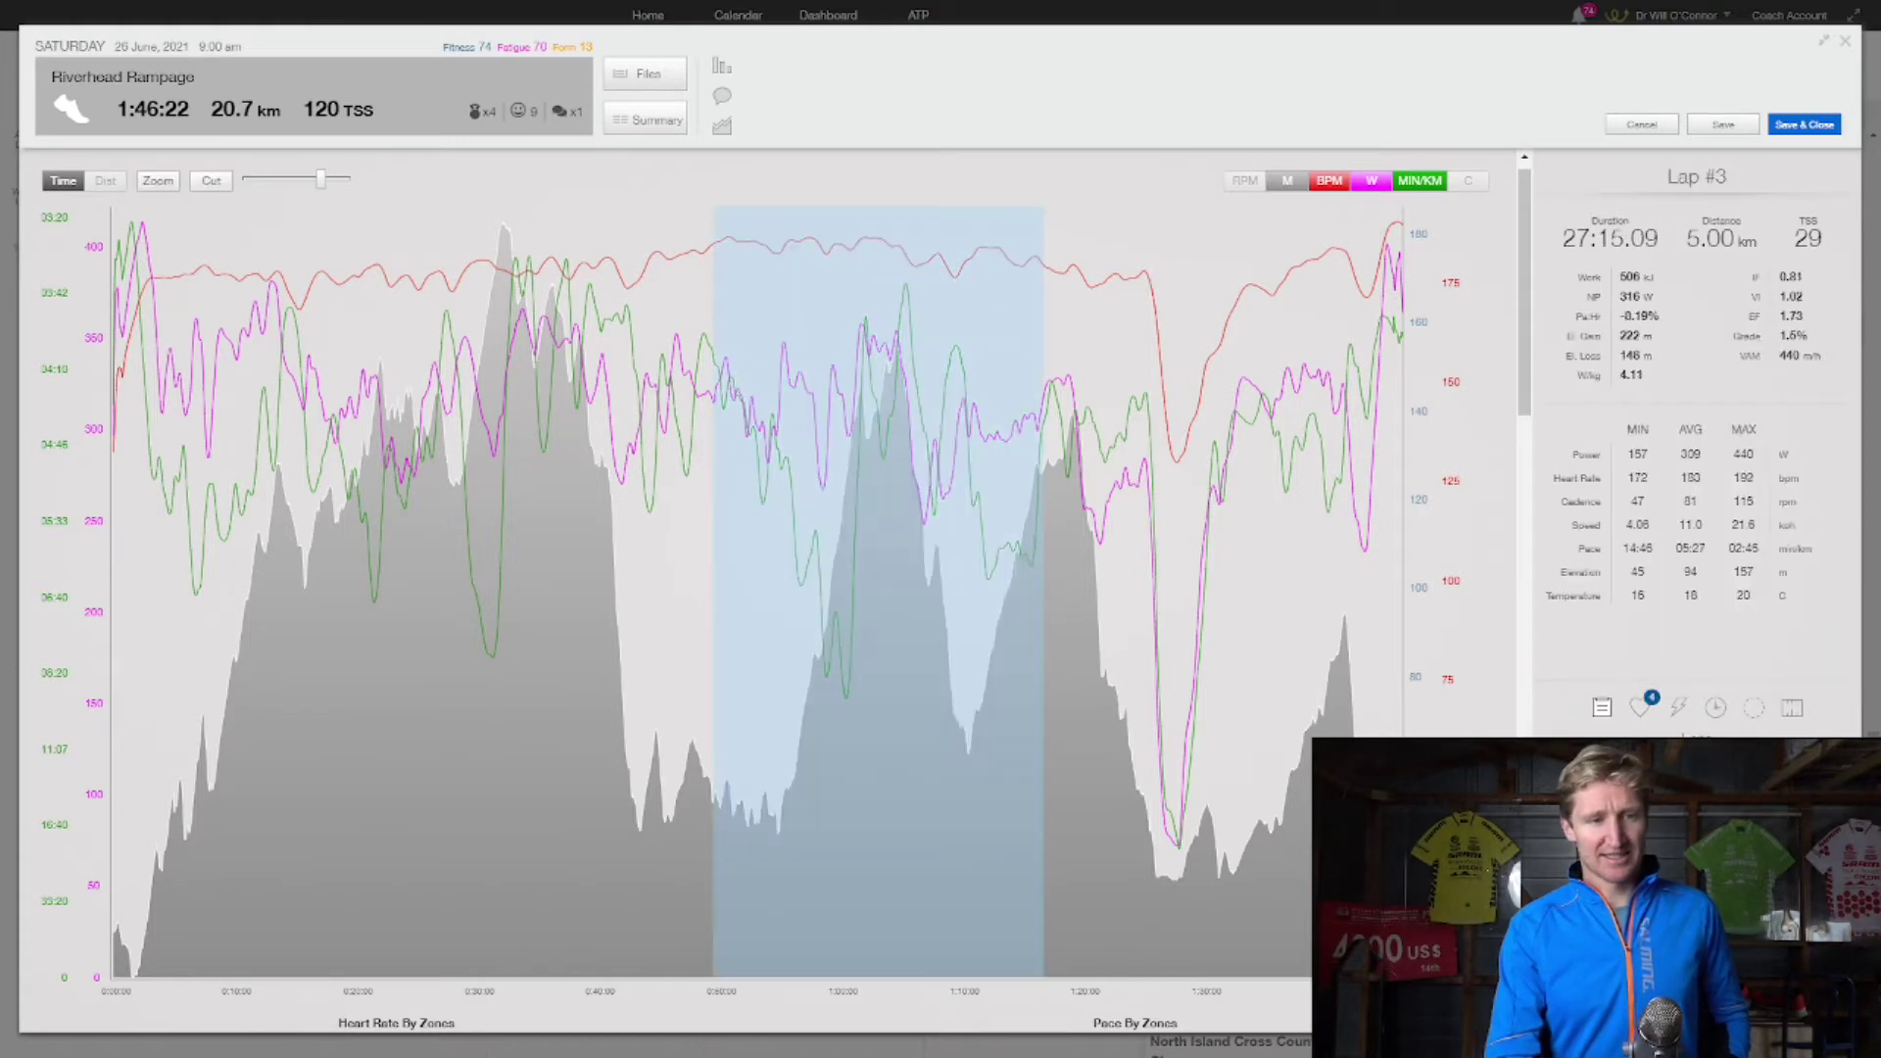
# Highlight the peak 1-minute heart rate segment on the workout graph.
pyautogui.click(1647, 712)
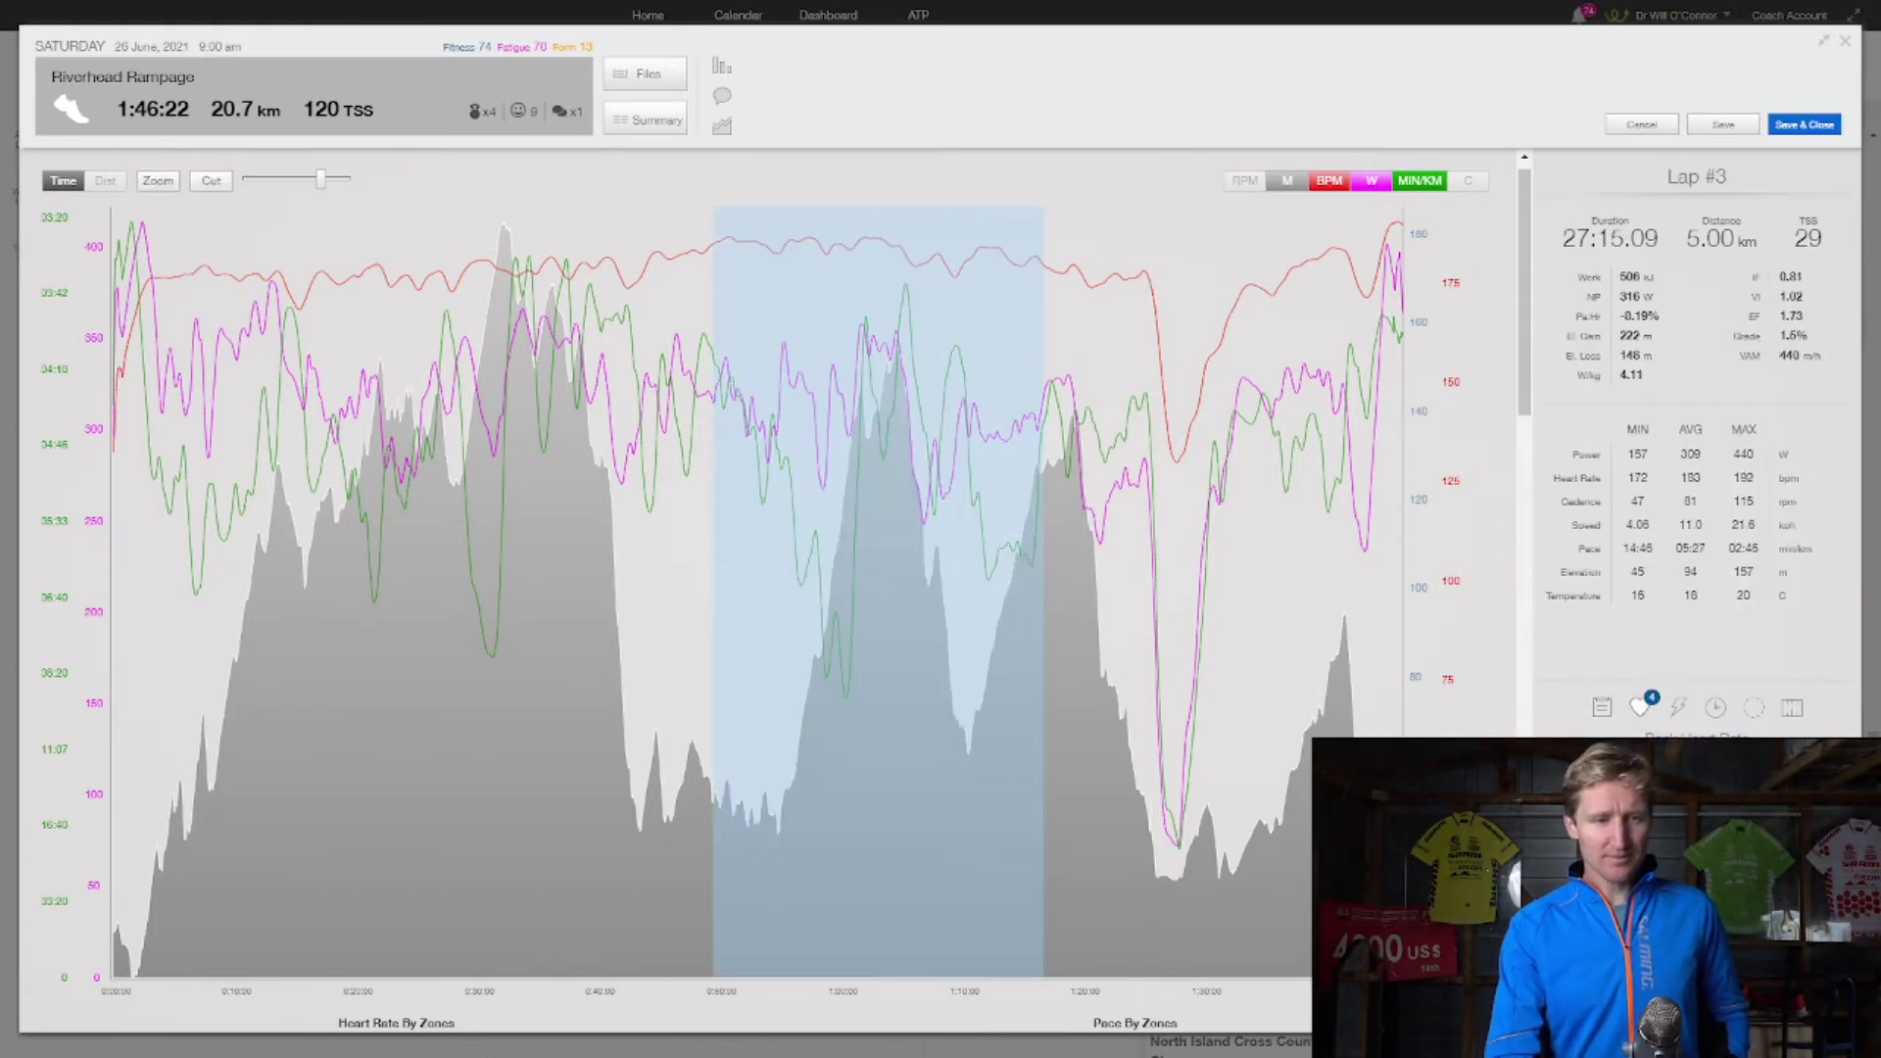
pyautogui.click(1654, 833)
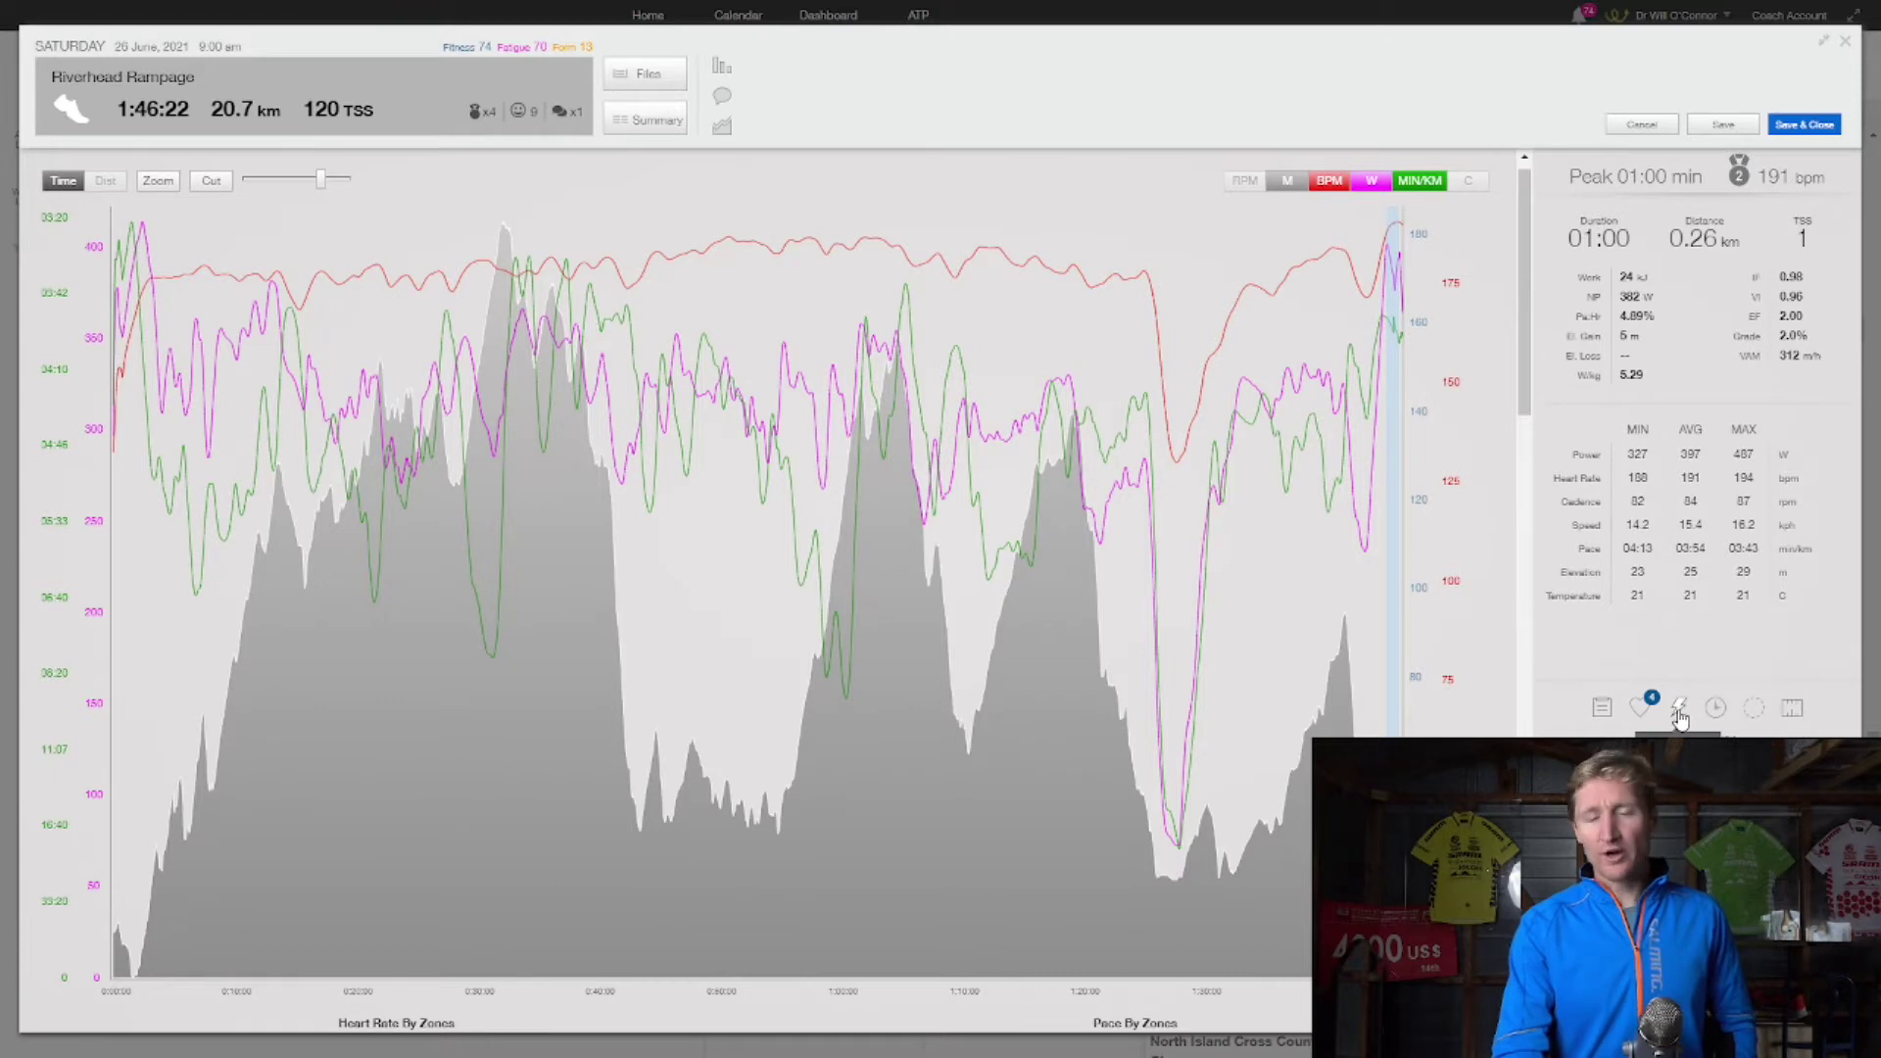
# Highlight the peak 1-minute and 5-minute power segments, and return to the entire workout's statistics.
pyautogui.click(1660, 864)
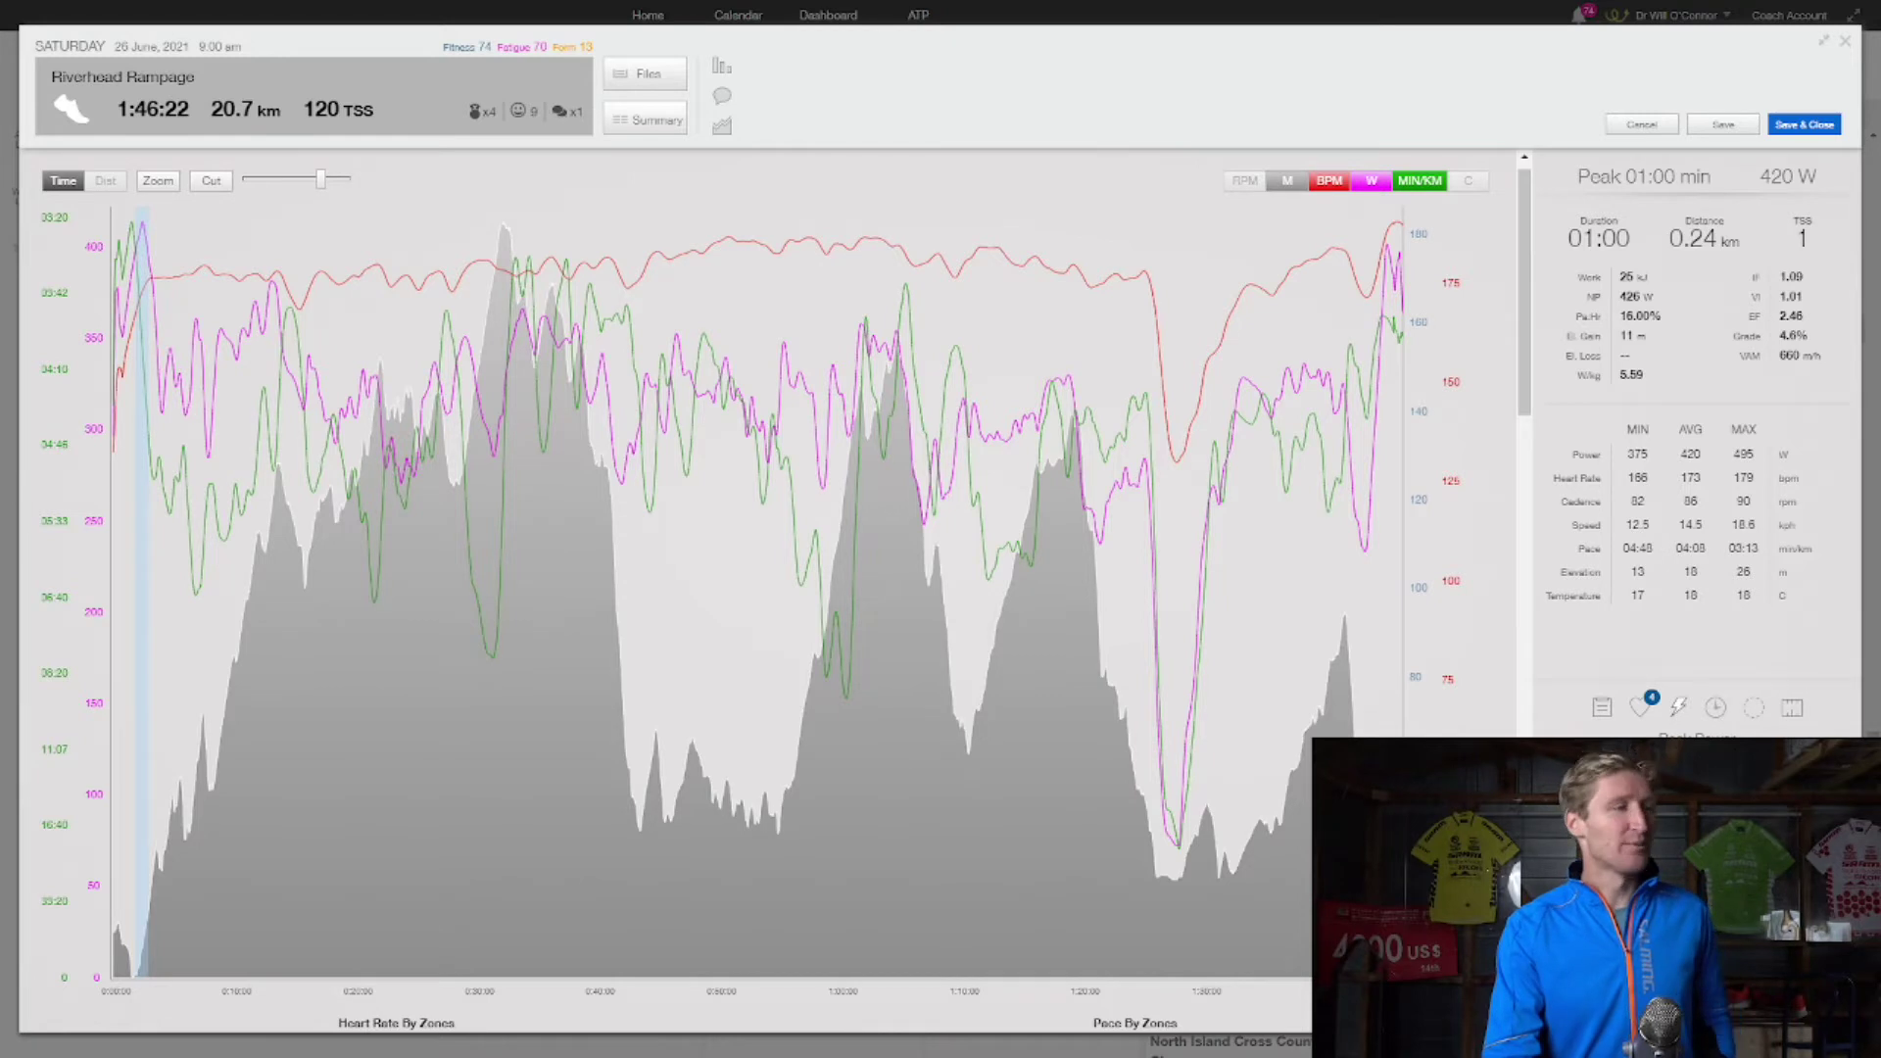
pyautogui.click(1655, 921)
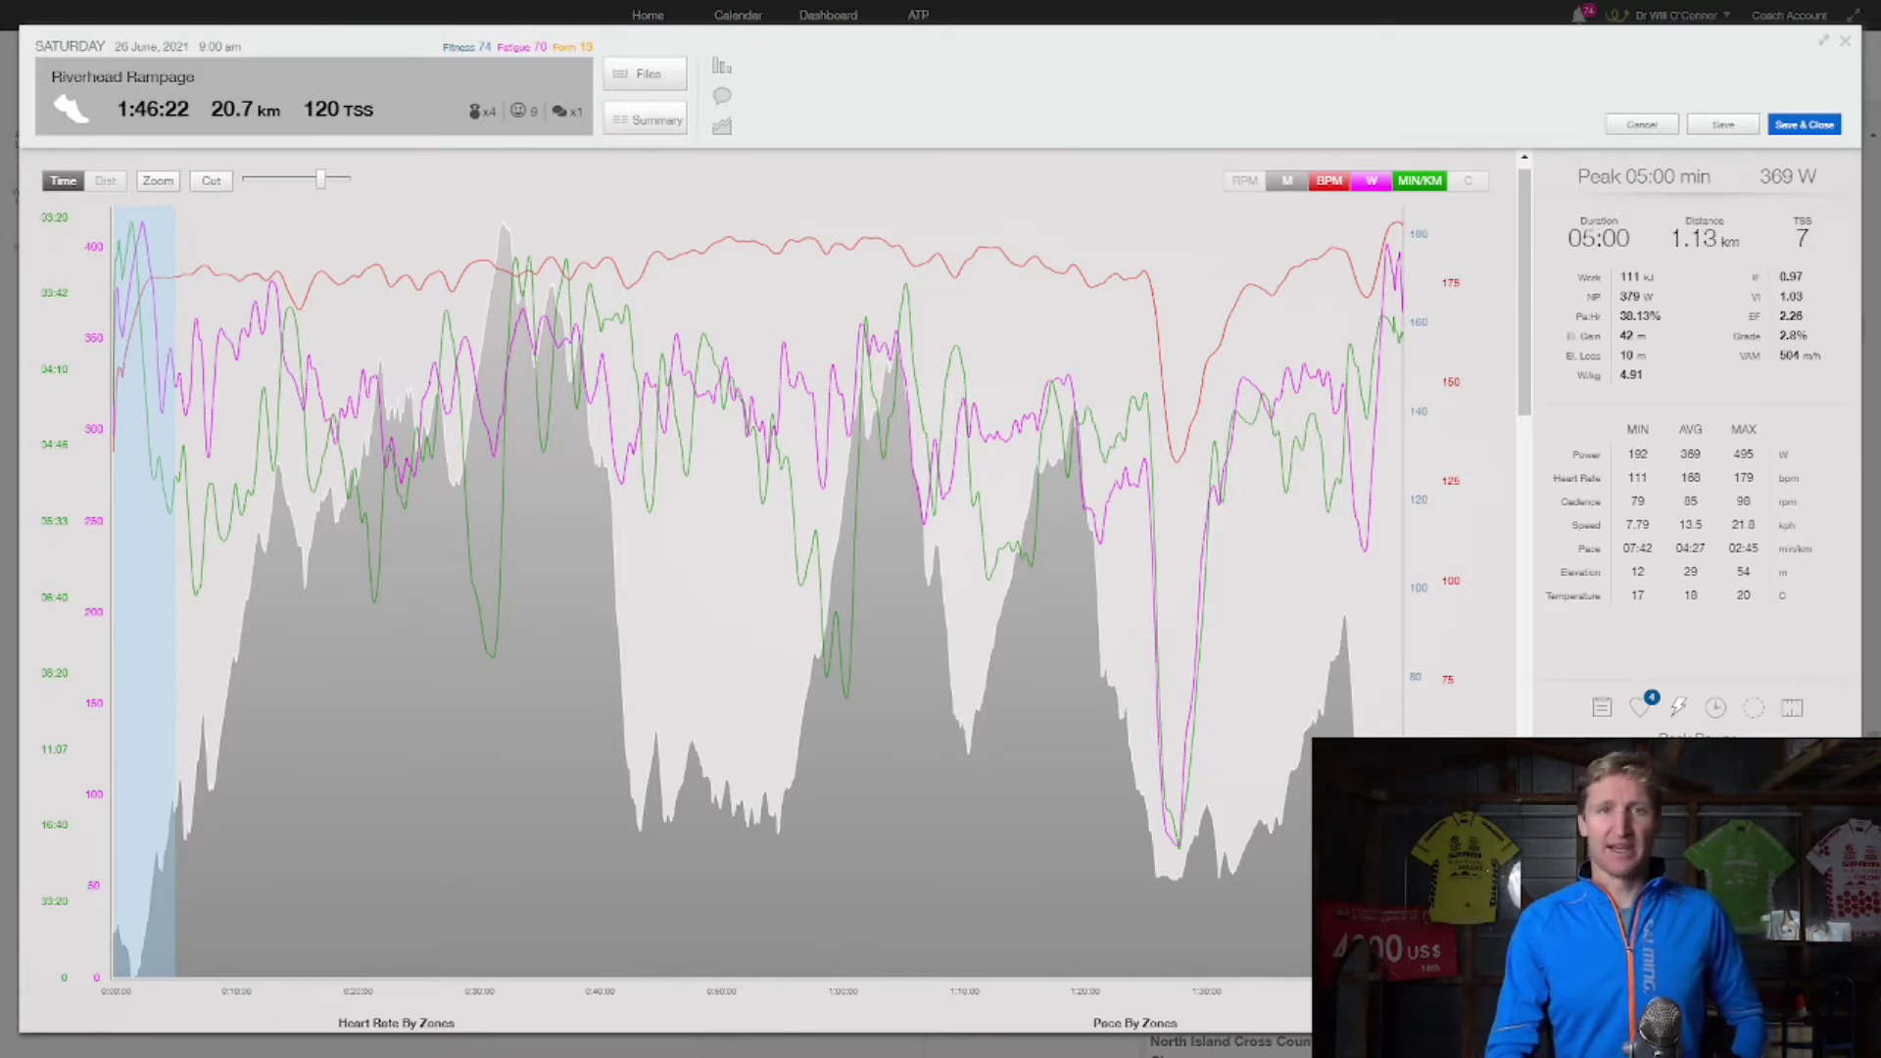
pyautogui.click(459, 495)
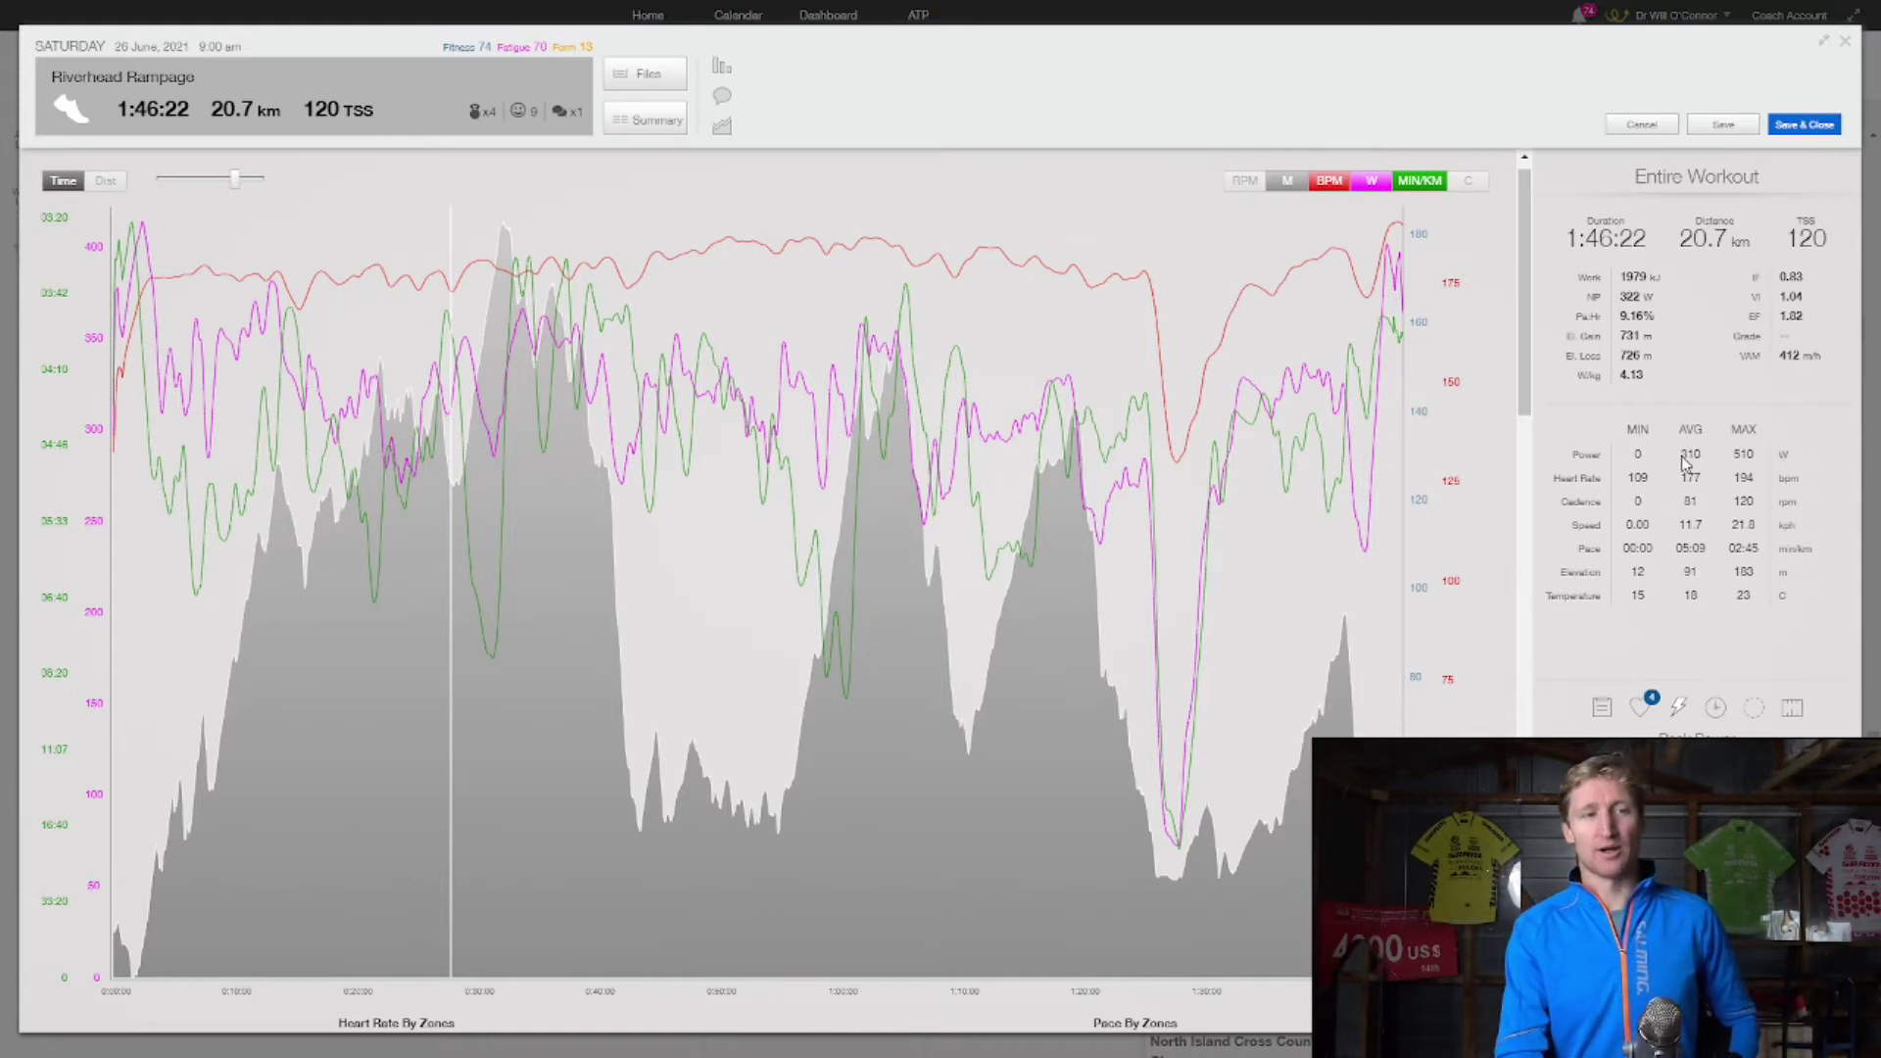
# Show the heart rate zones on the workout graph.
pyautogui.moveTo(1035, 470)
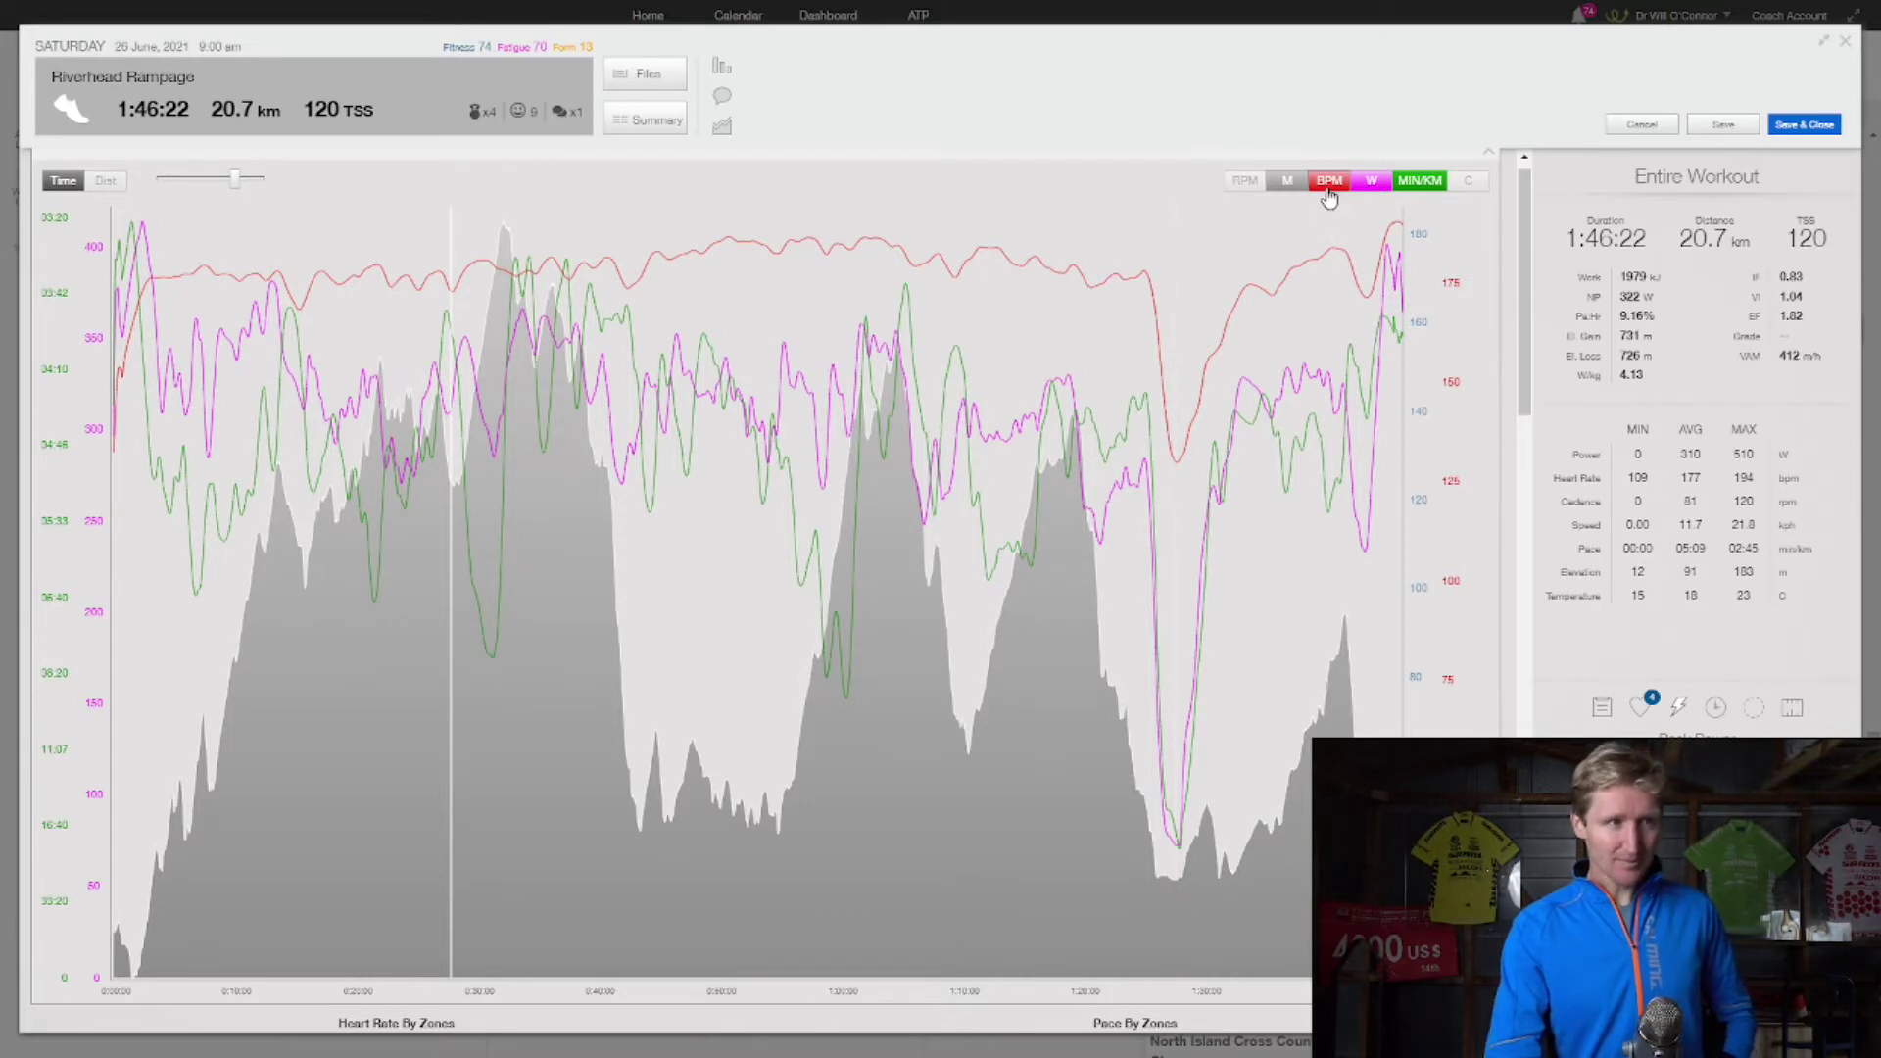
pyautogui.moveTo(1326, 196)
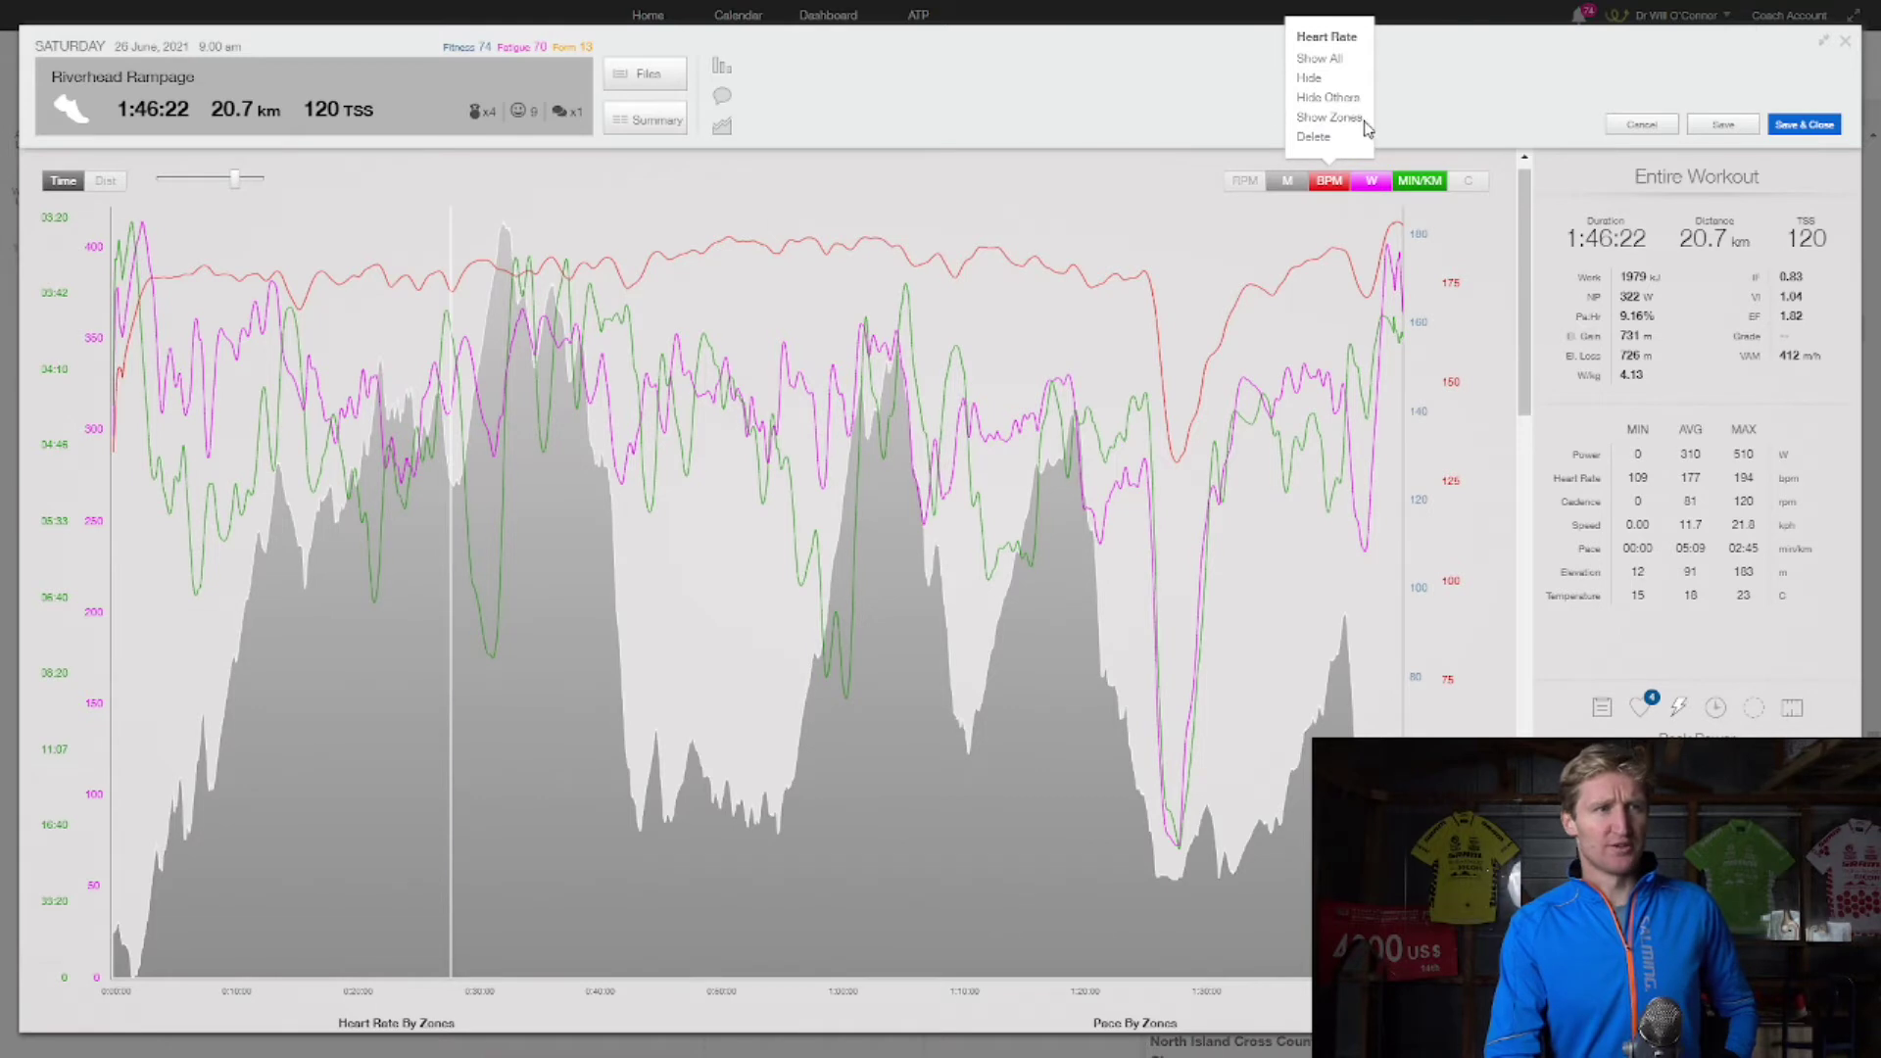
pyautogui.click(1340, 118)
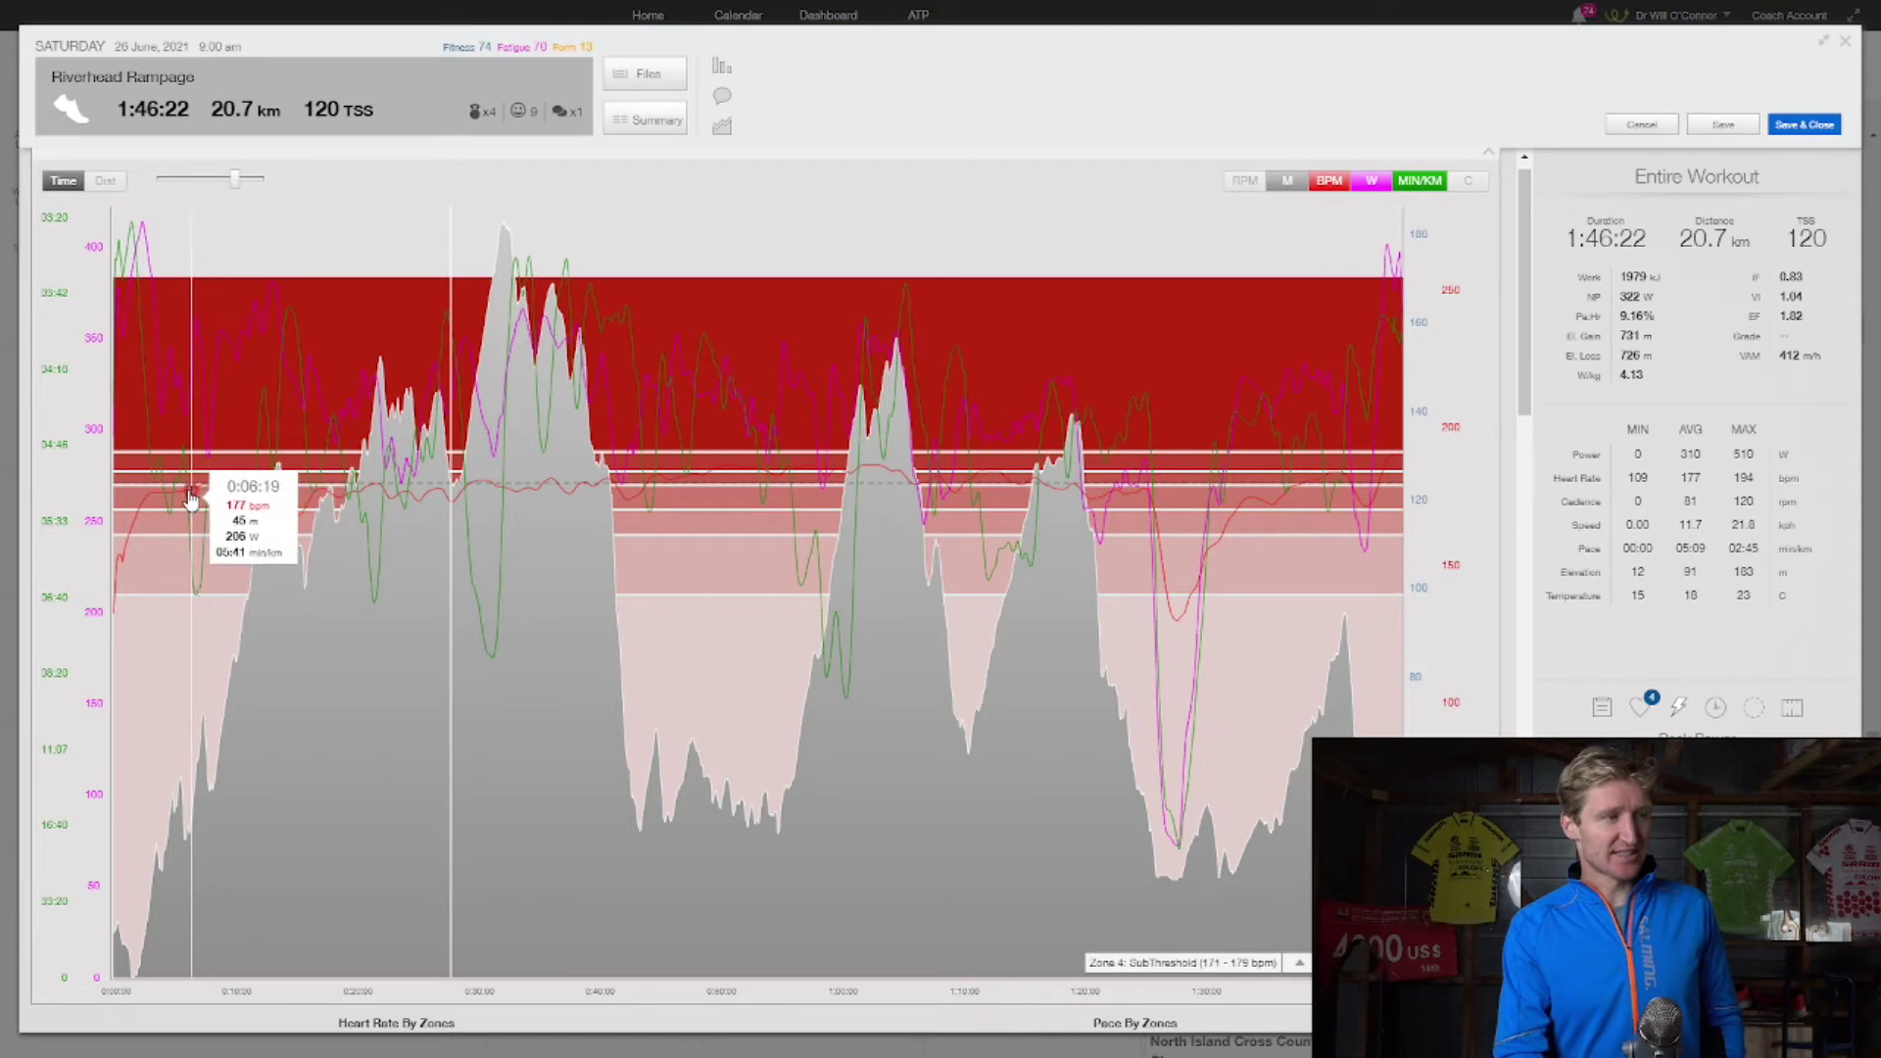
# Zoom the graph to about the first 35 minutes of the run and hide the elevation data.
pyautogui.moveTo(143, 510); pyautogui.dragTo(546, 623)
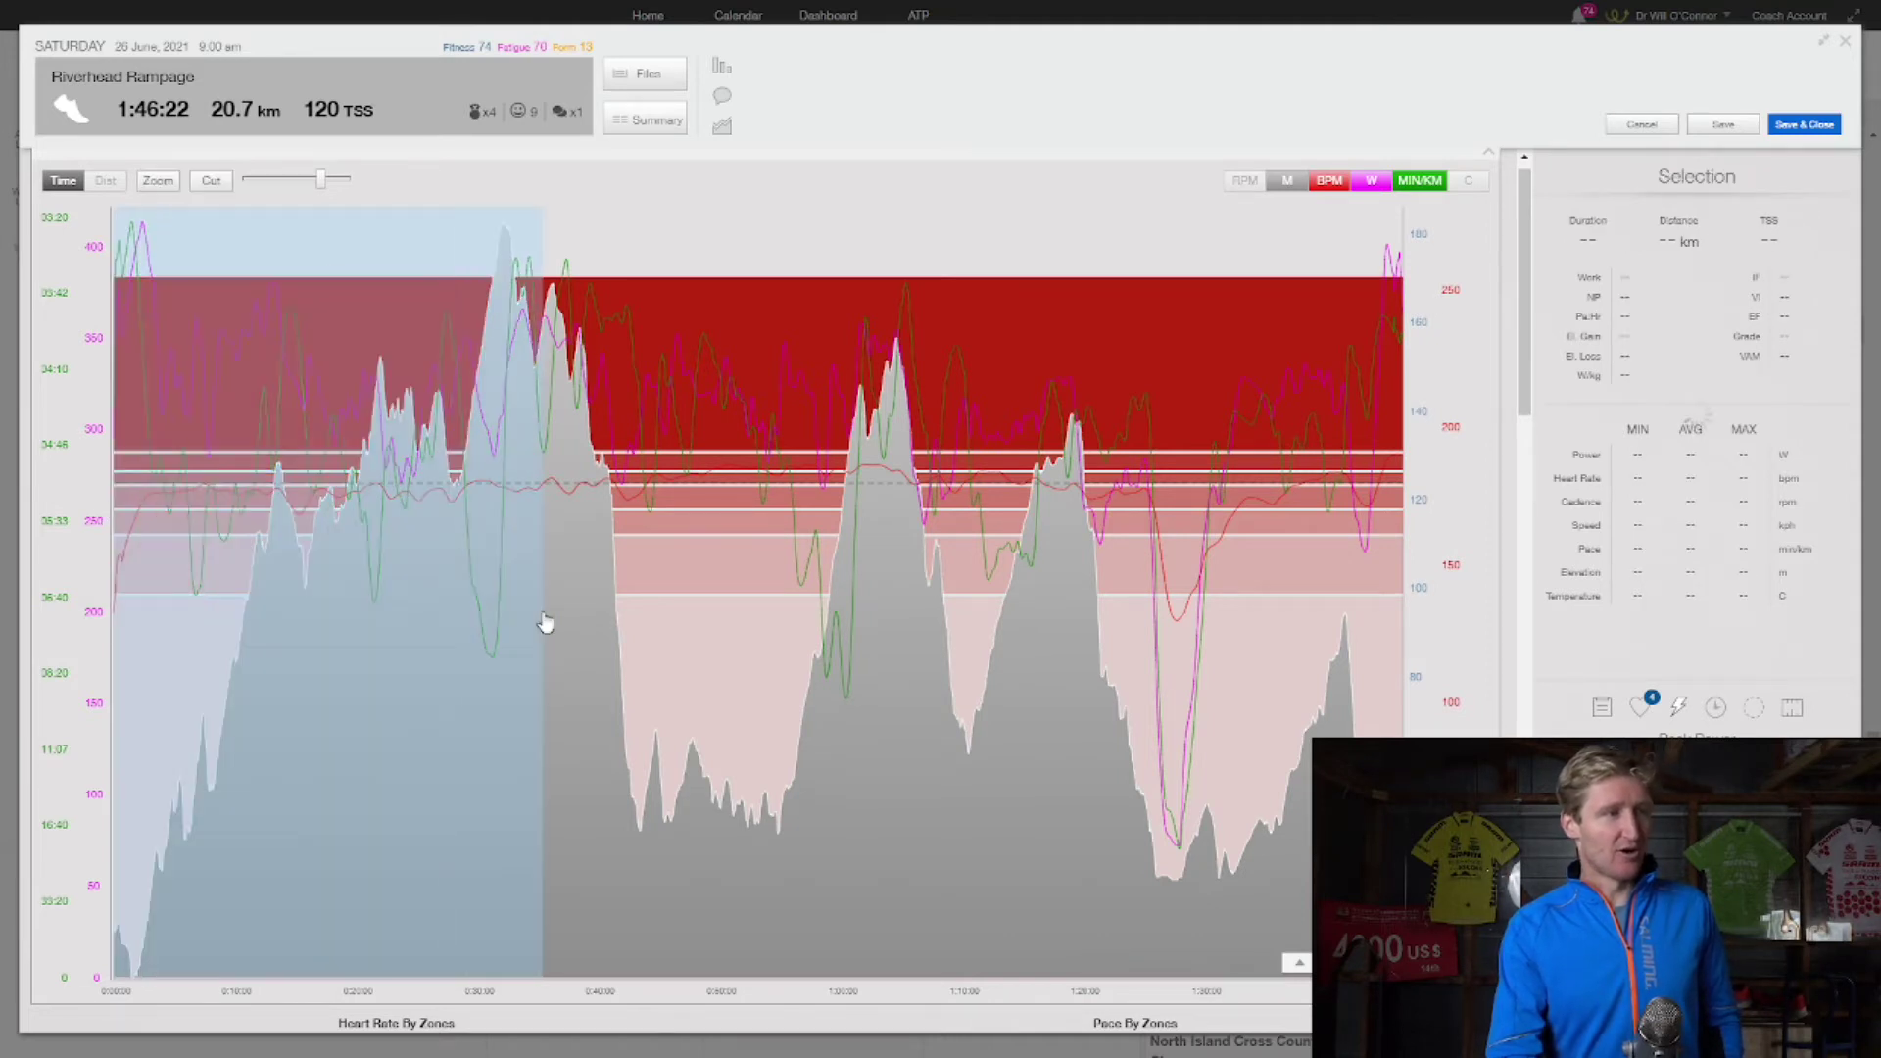
pyautogui.click(158, 180)
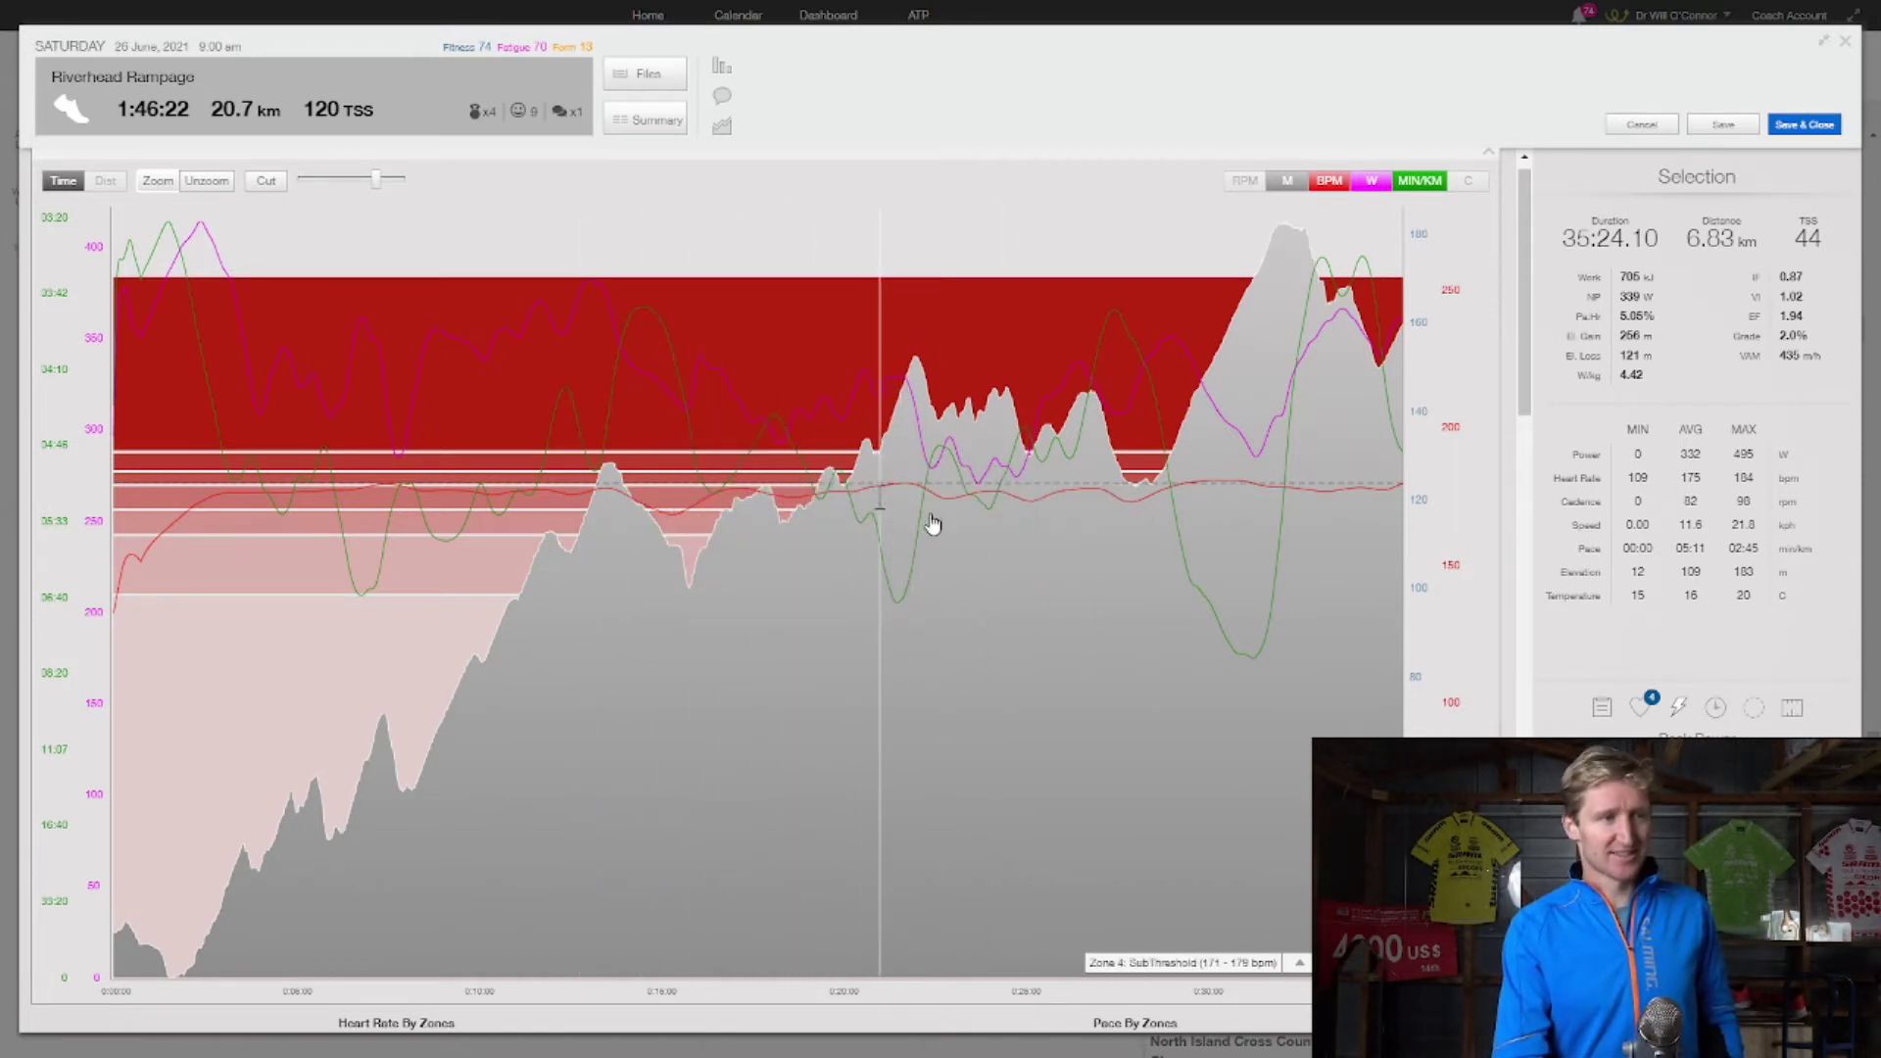
pyautogui.click(1286, 180)
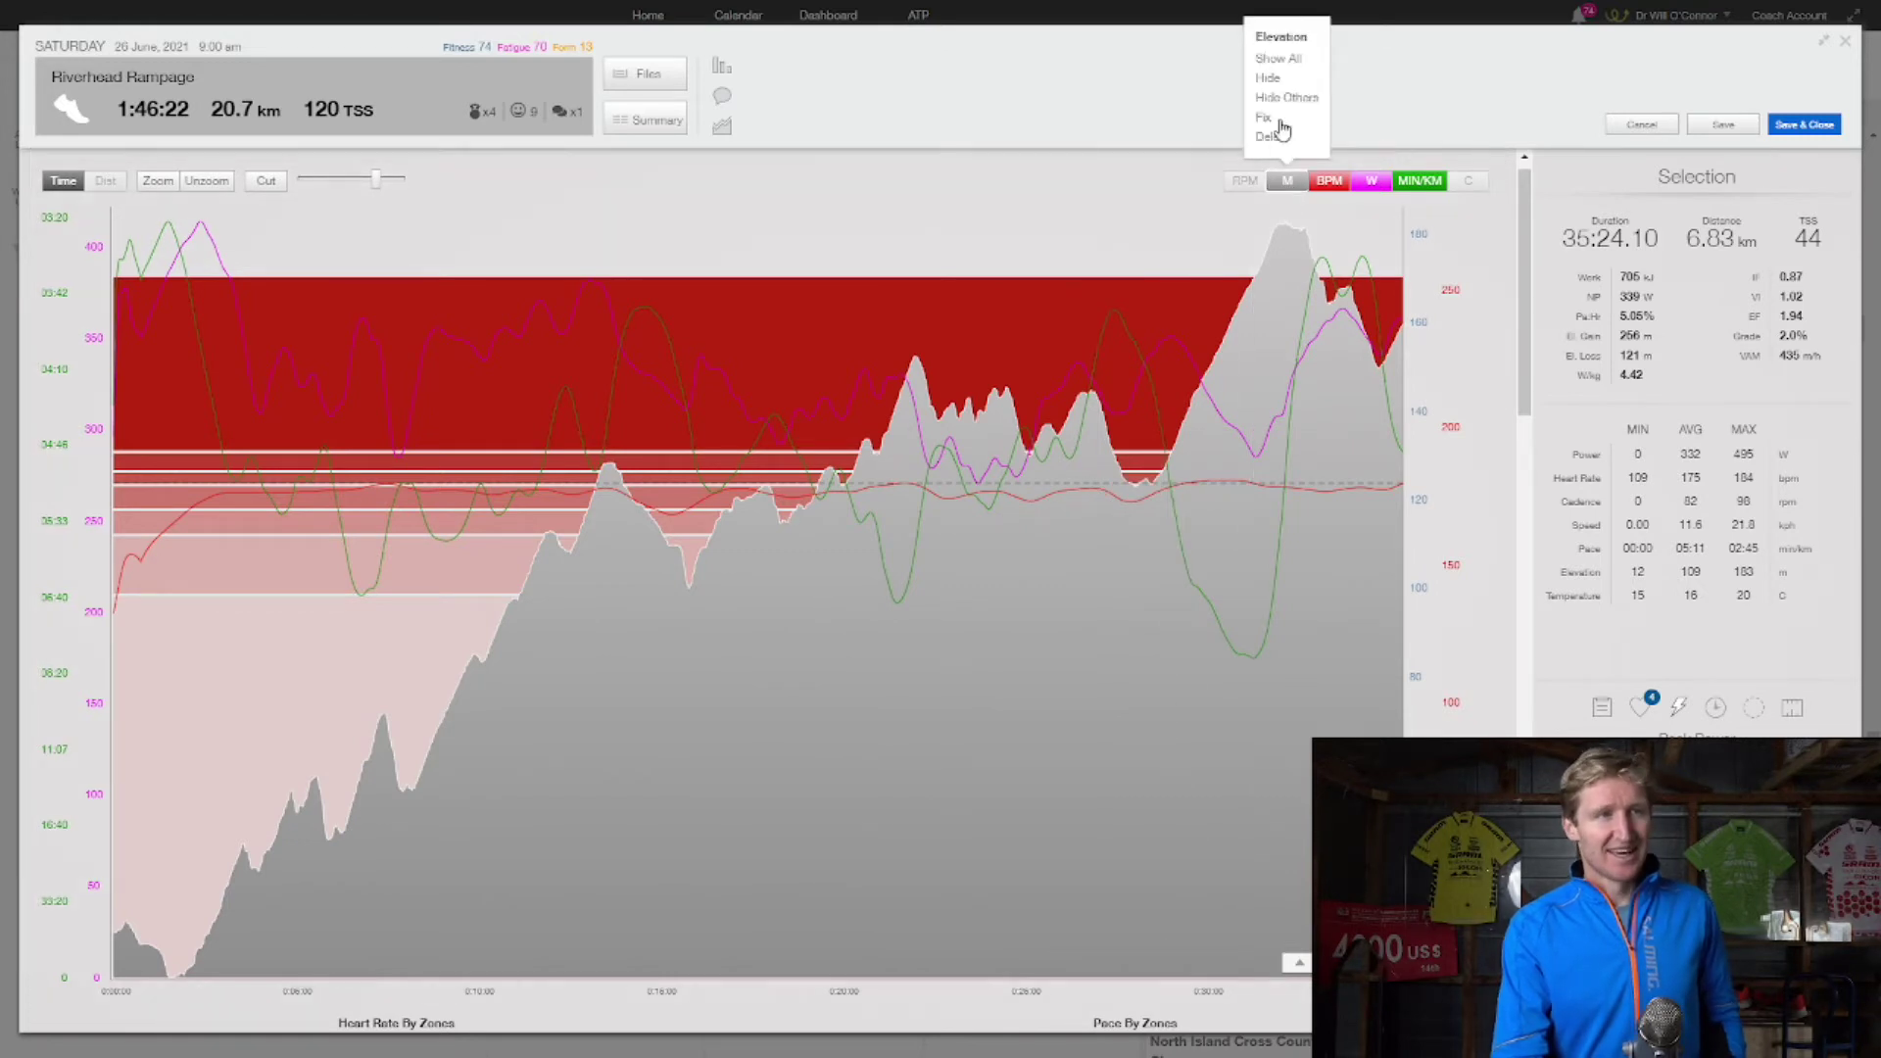
pyautogui.click(1268, 79)
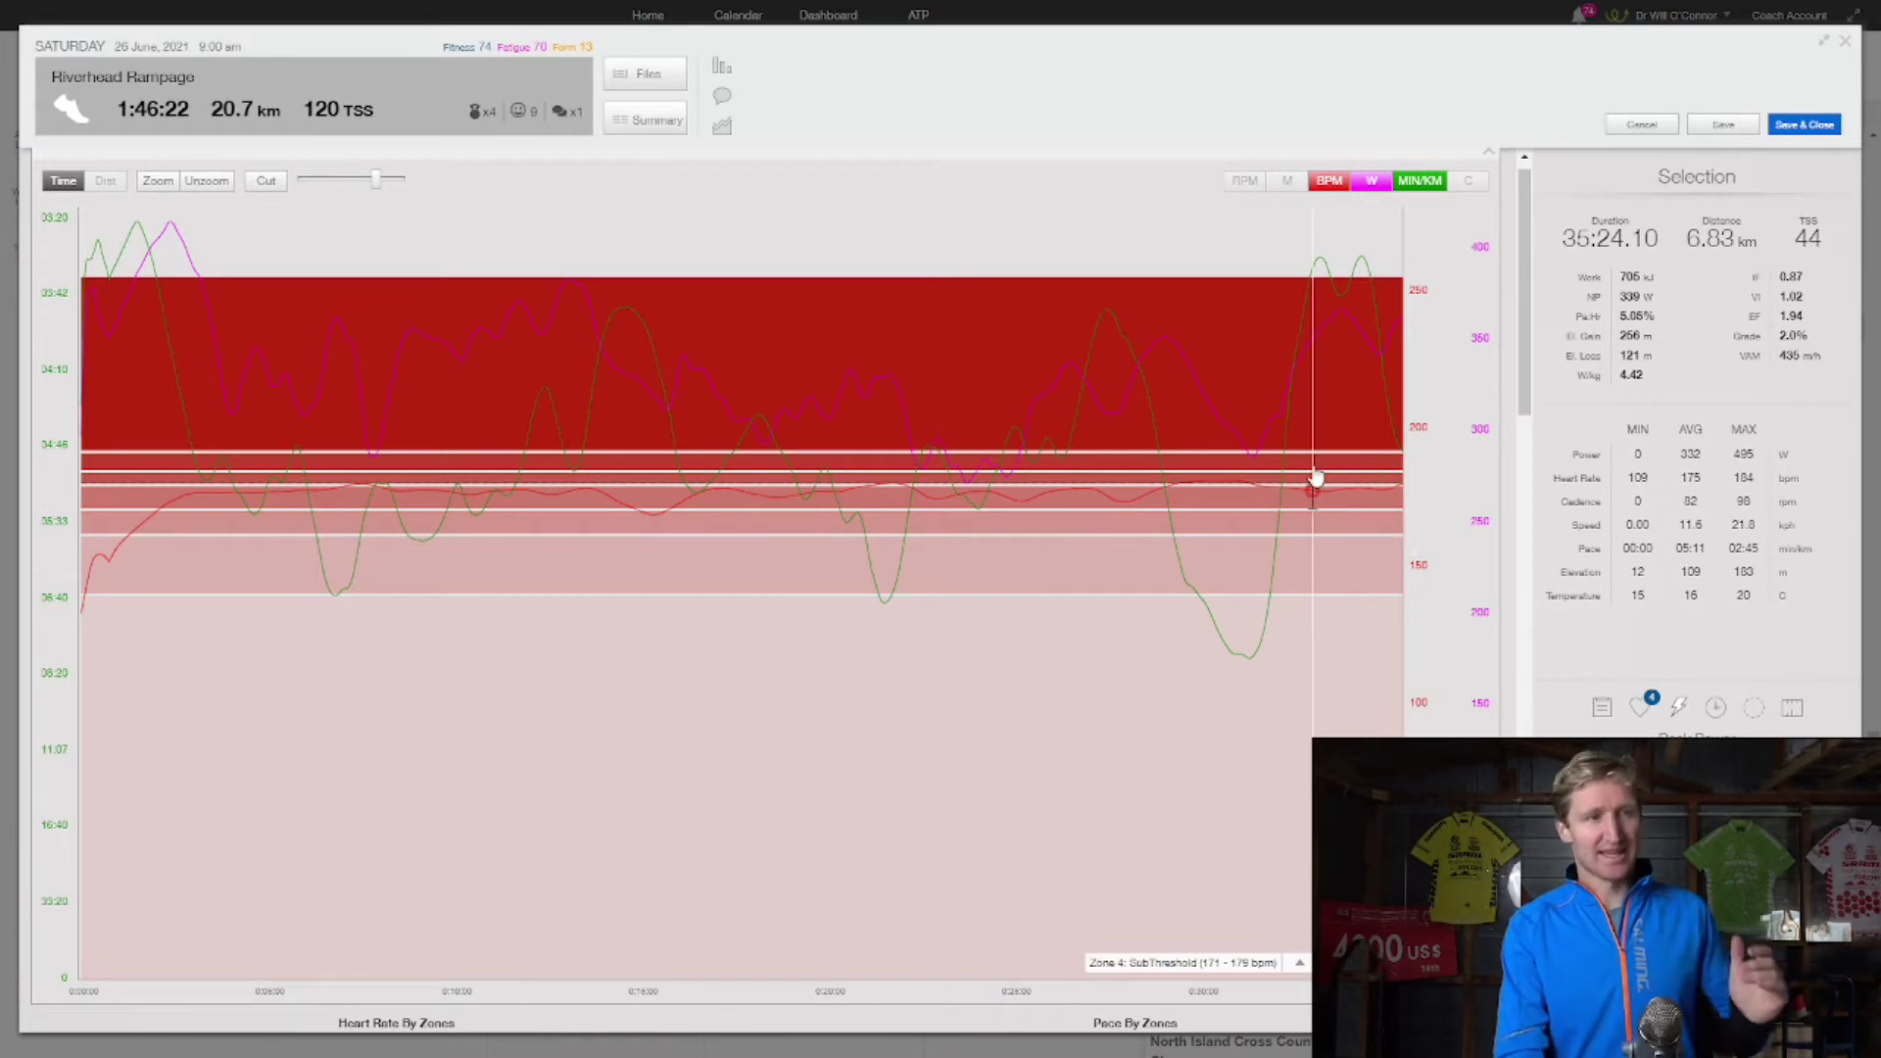
# Return to the full graph, clear the selection, and zoom to a middle section about 36 minutes long.
pyautogui.click(203, 181)
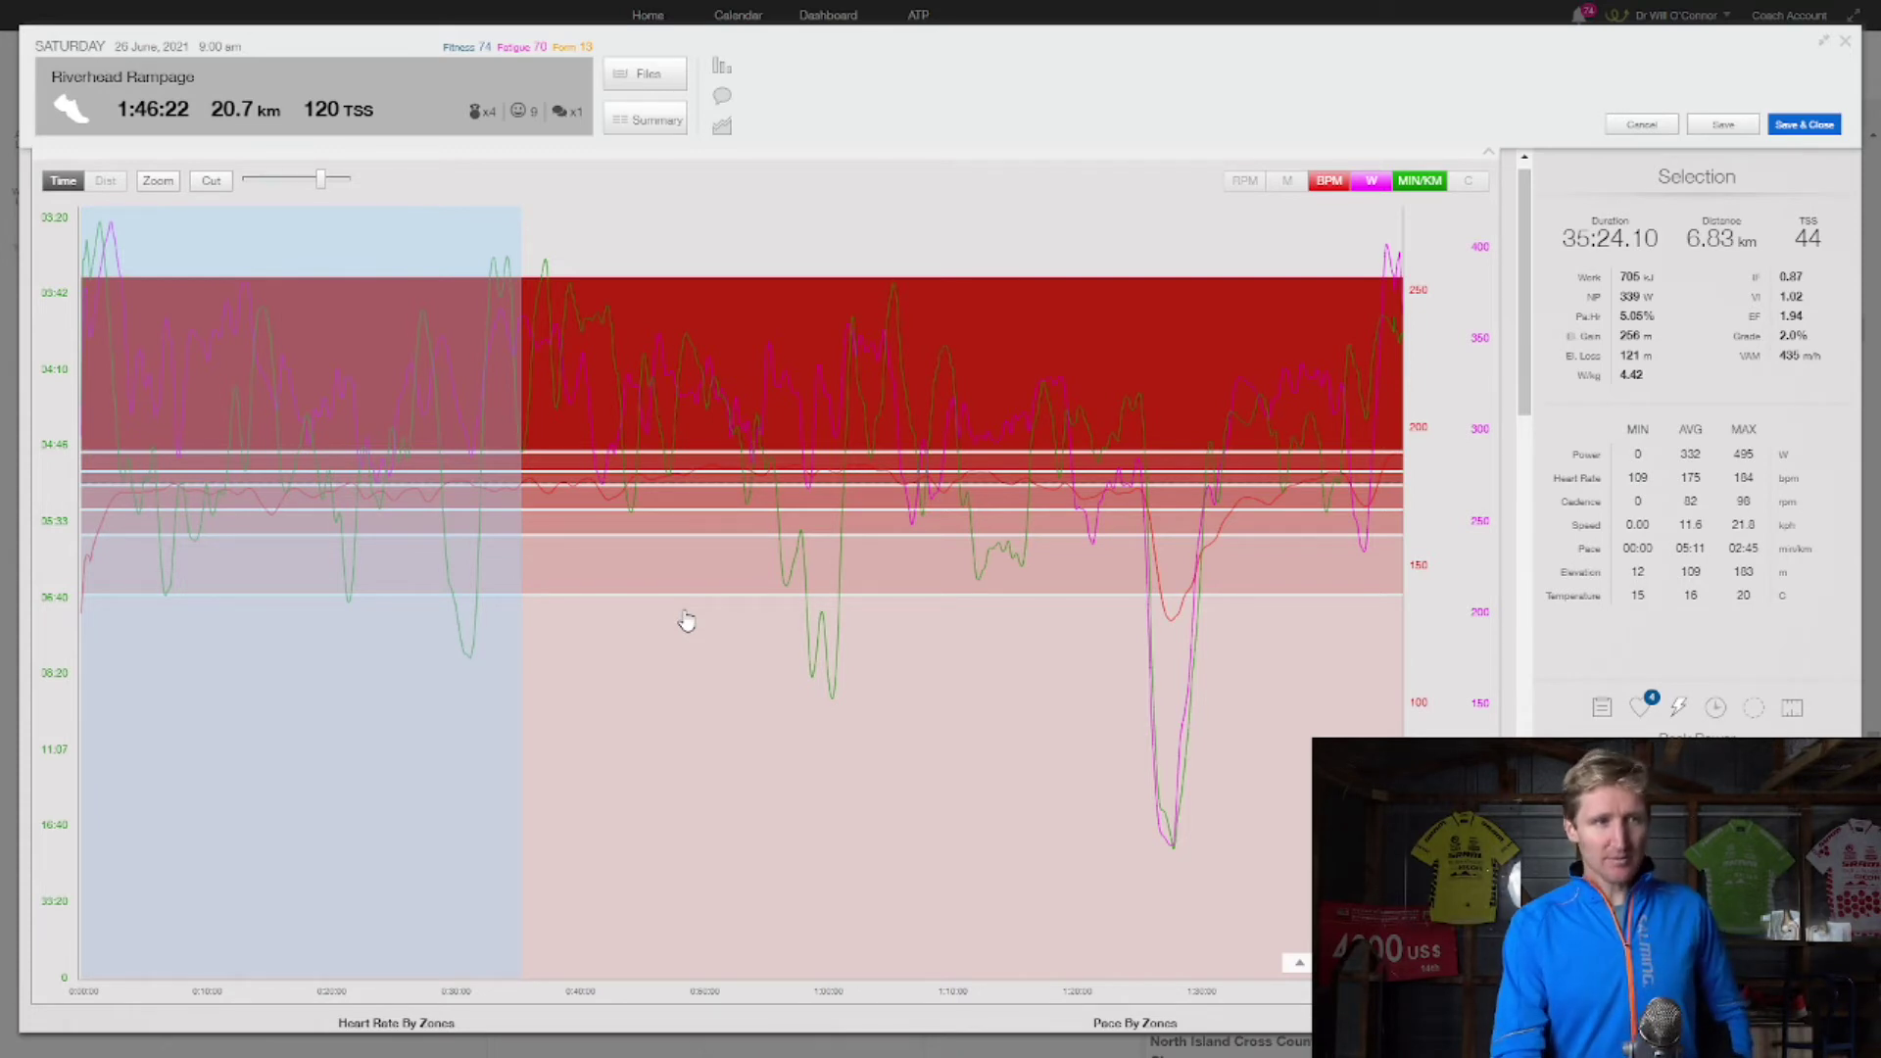
pyautogui.click(730, 290)
pyautogui.click(871, 729)
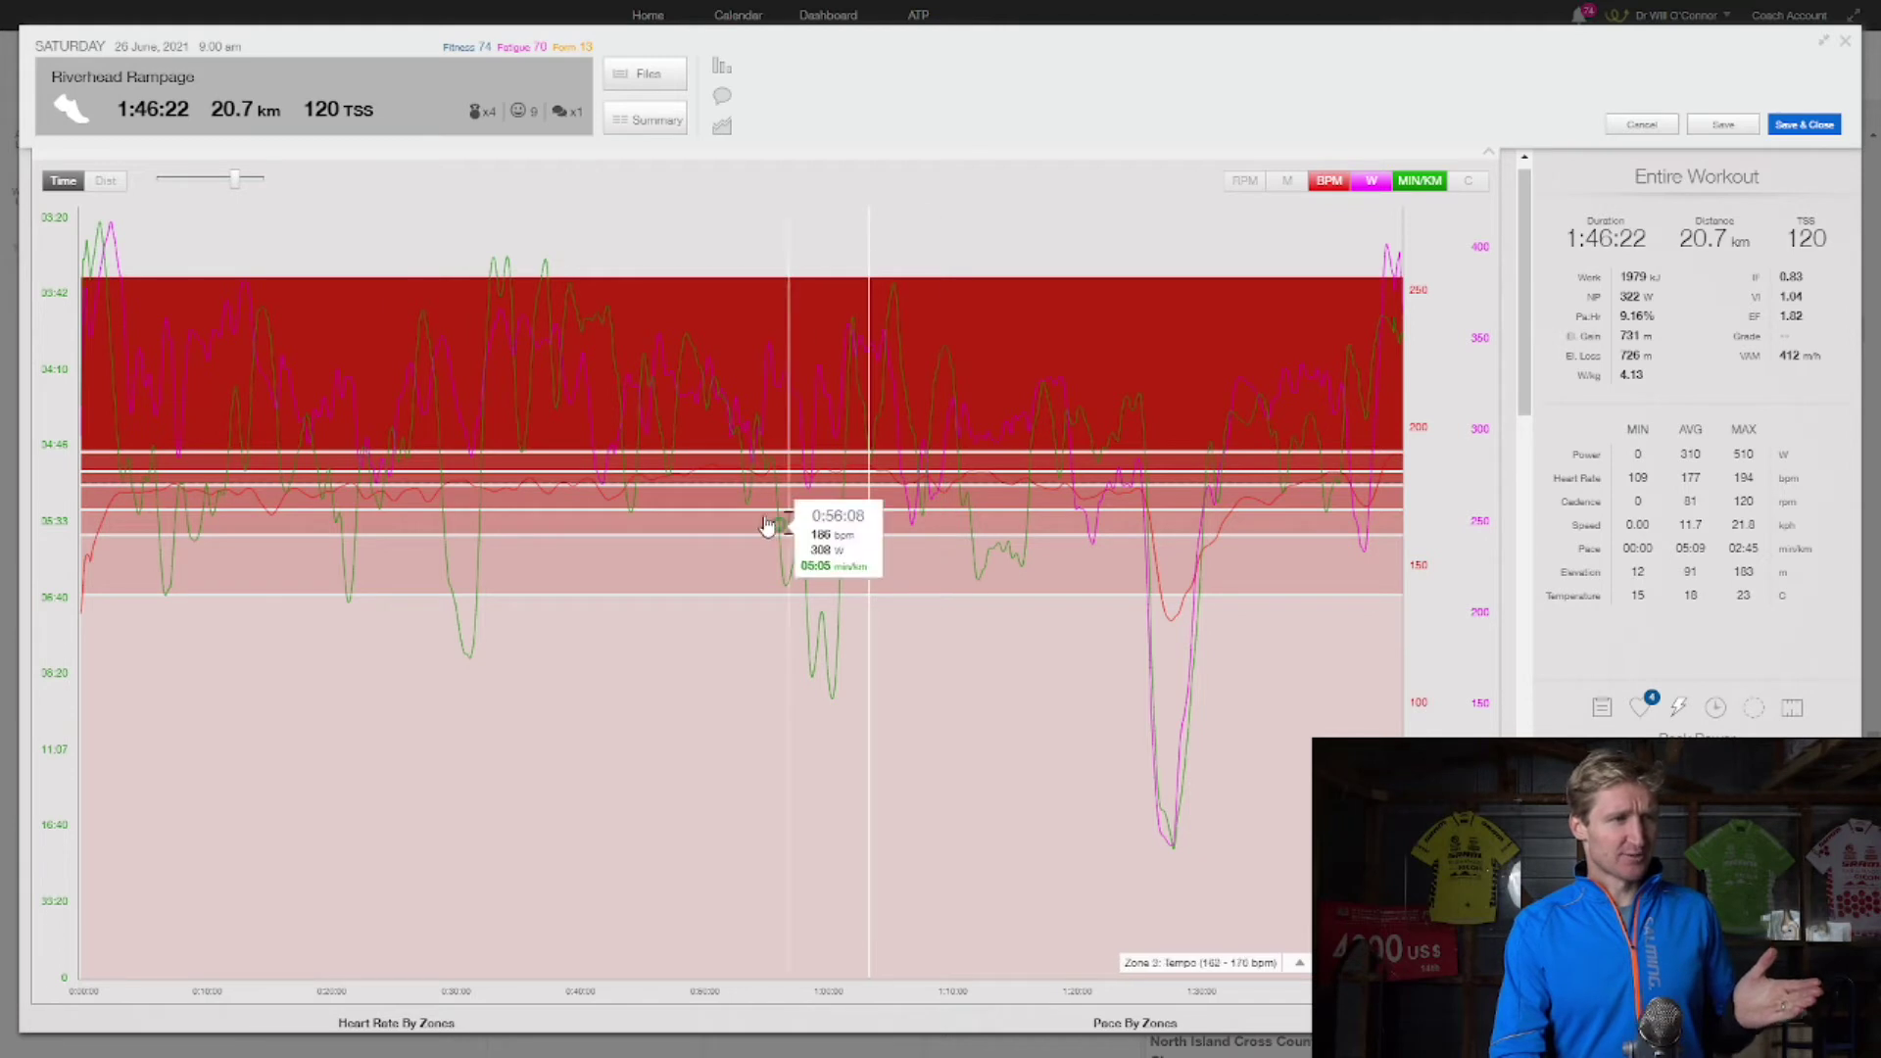
pyautogui.moveTo(606, 529); pyautogui.dragTo(1055, 573)
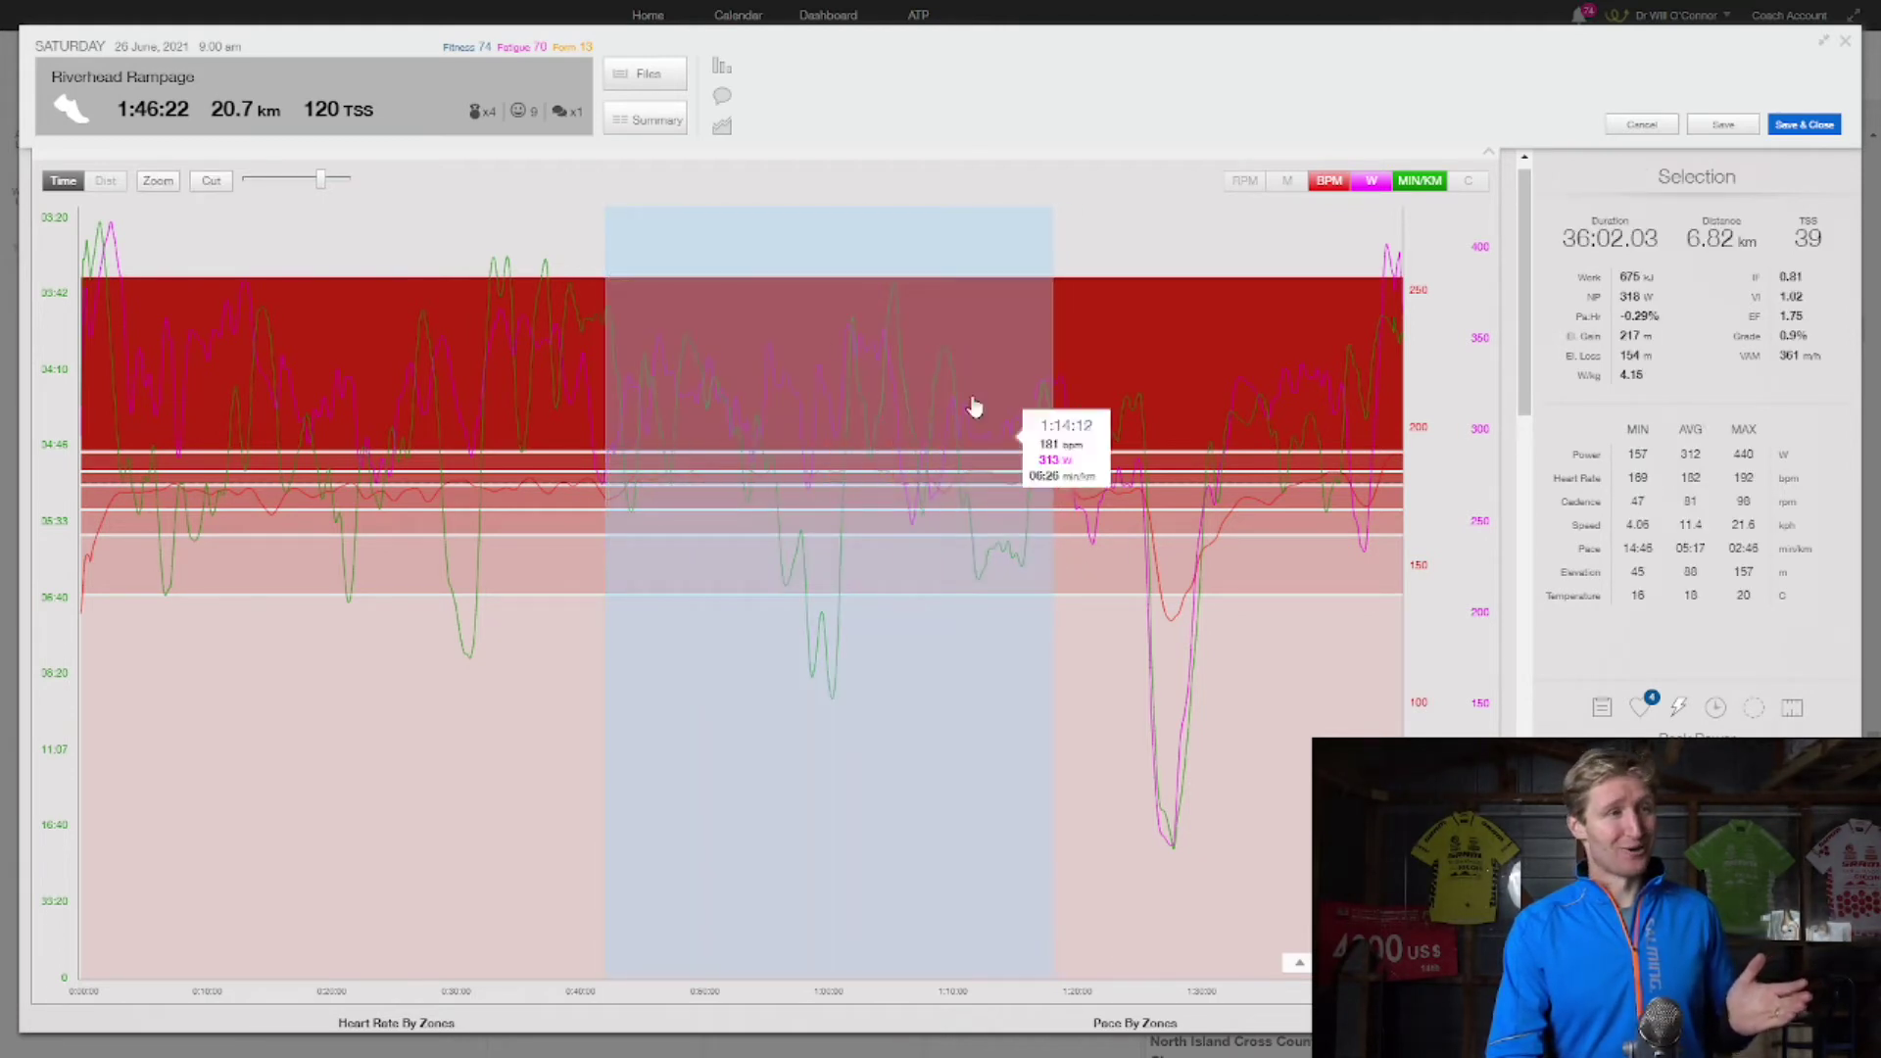
pyautogui.click(158, 181)
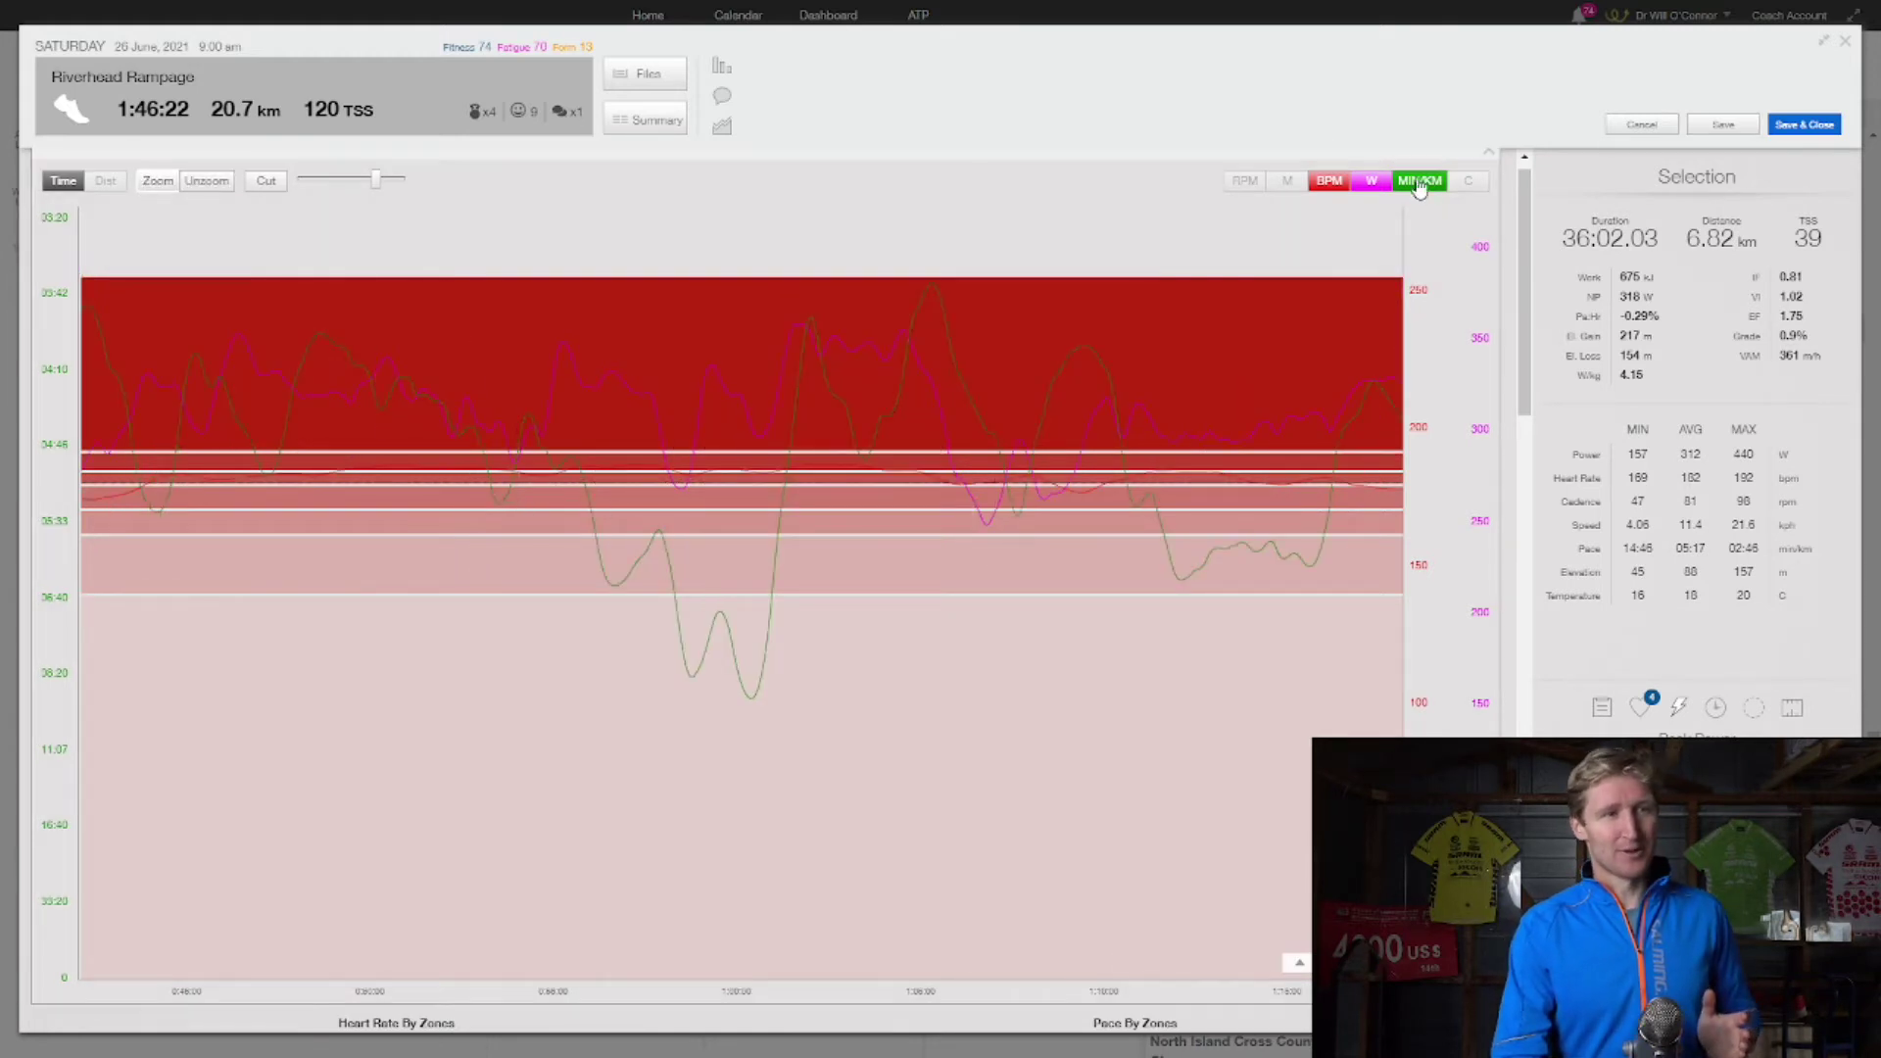
# Hide the speed and power curves so that only heart rate is plotted against its zones.
pyautogui.moveTo(1430, 190)
pyautogui.click(1398, 76)
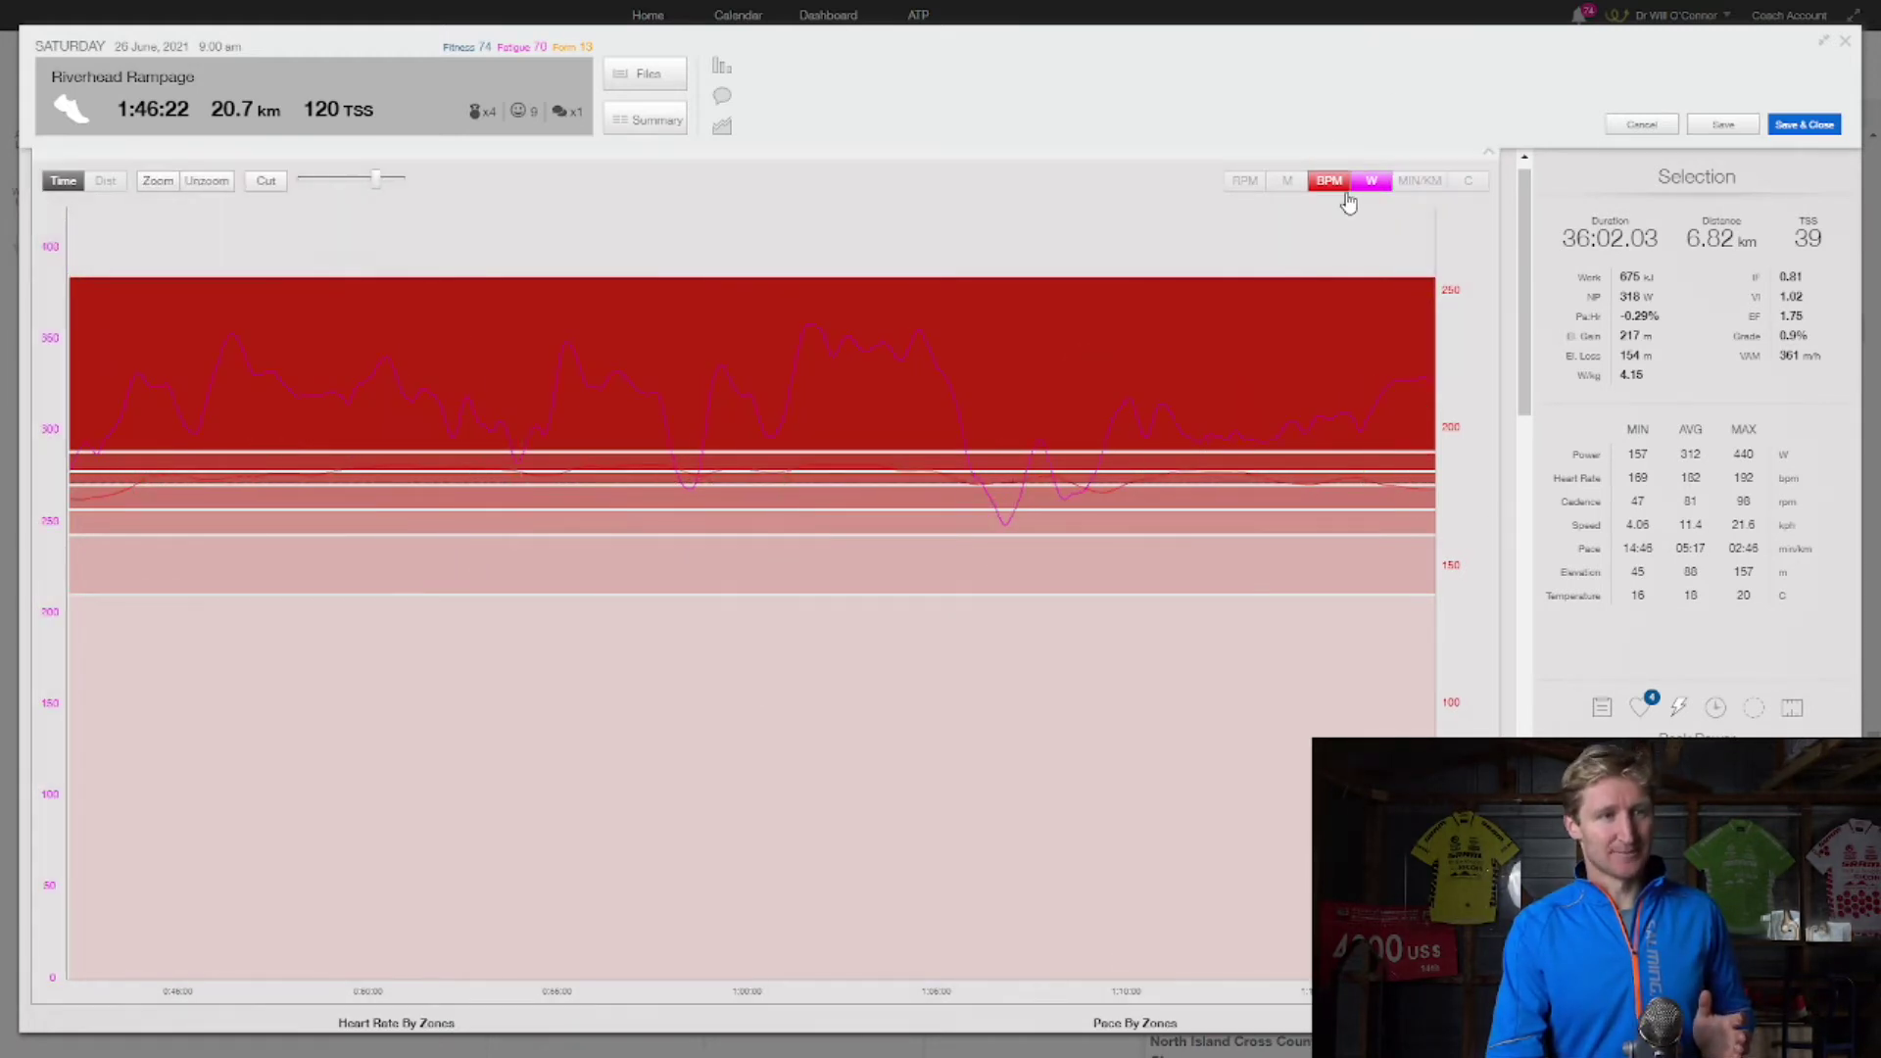
pyautogui.moveTo(1369, 184)
pyautogui.click(1368, 269)
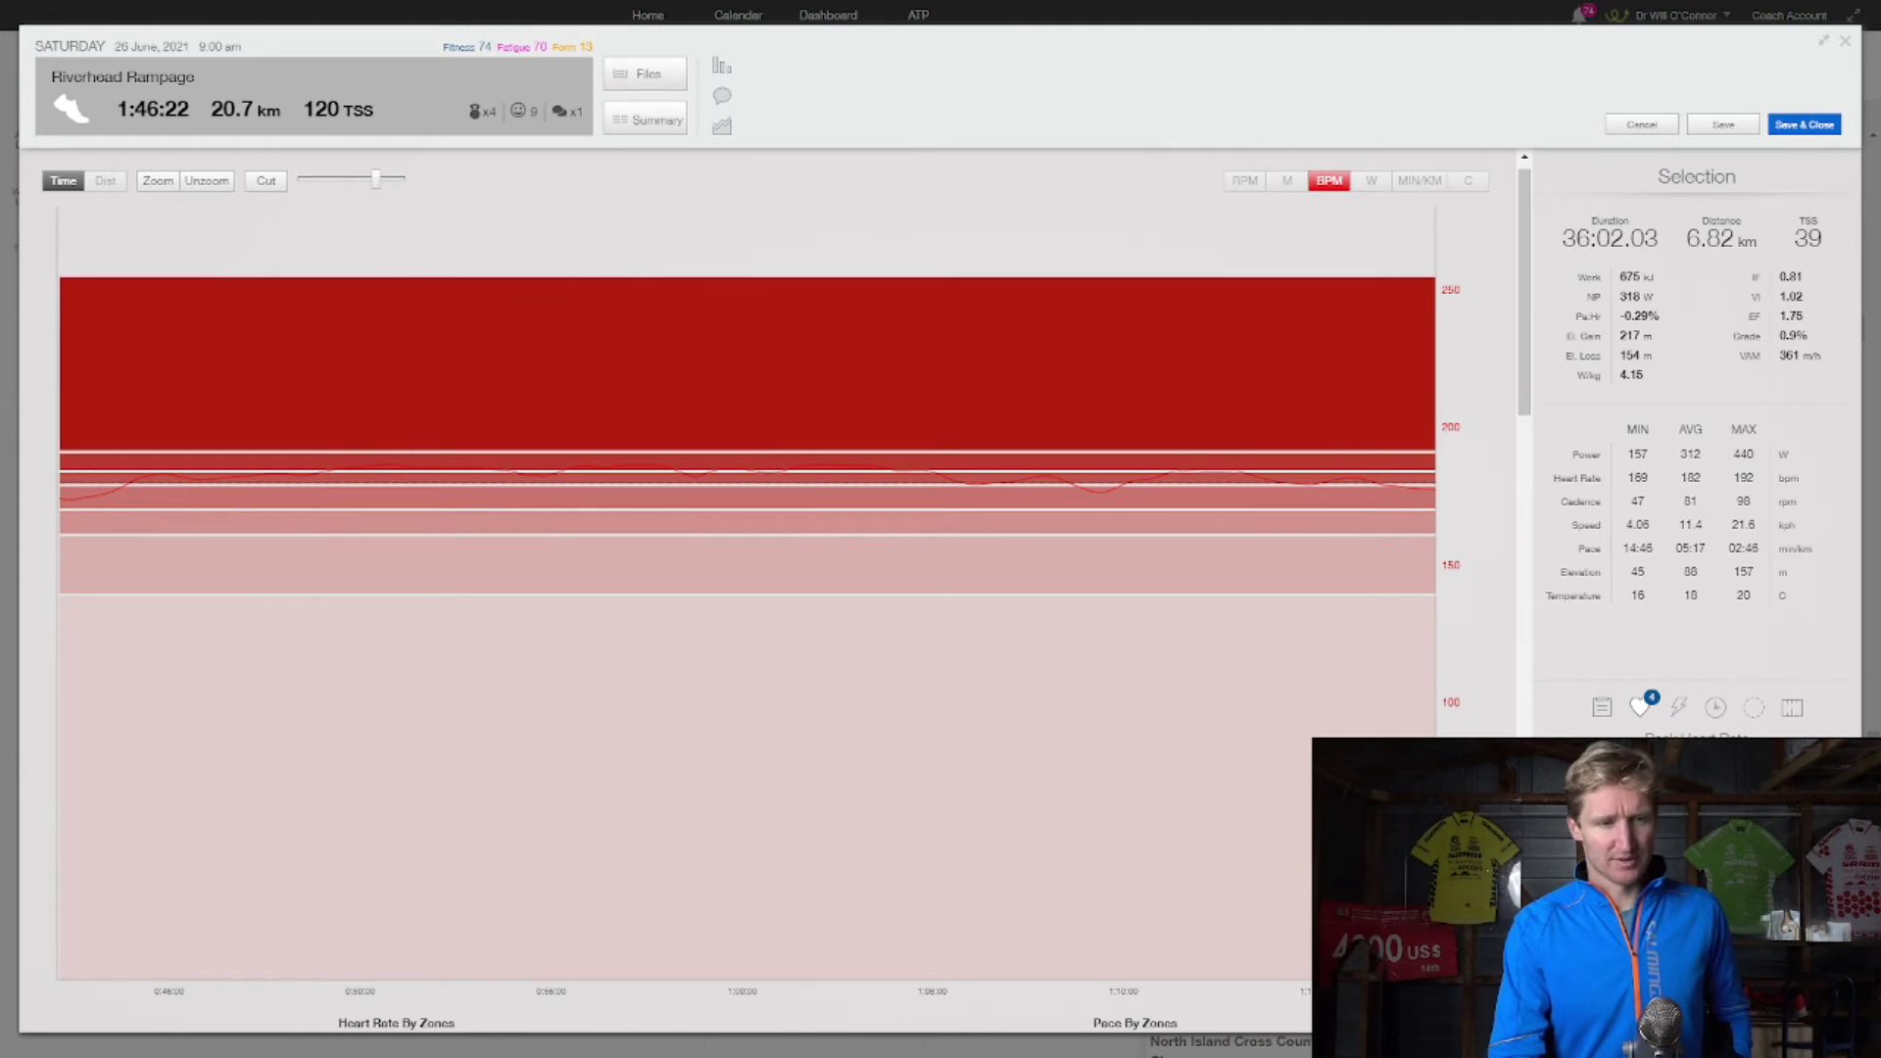
# Highlight the peak 20-minute heart rate segment and restore the full-length graph.
pyautogui.click(1680, 881)
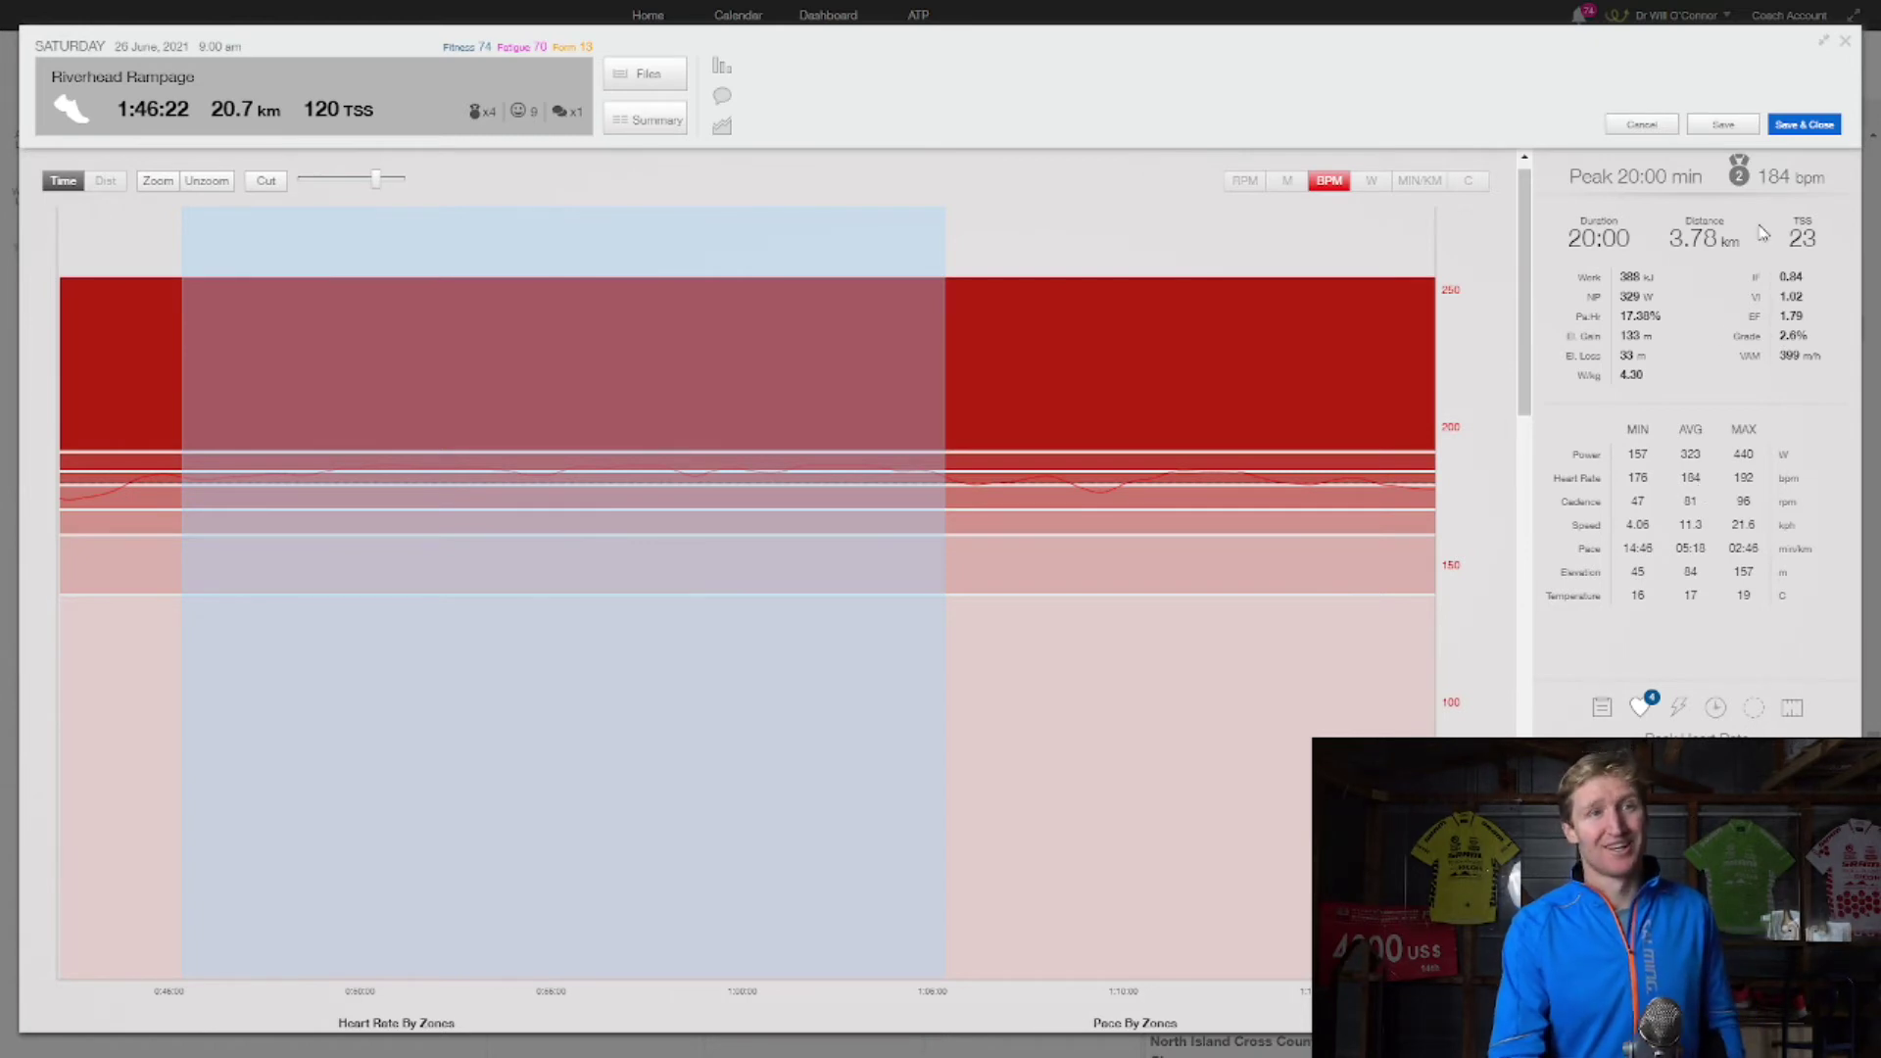
pyautogui.click(207, 180)
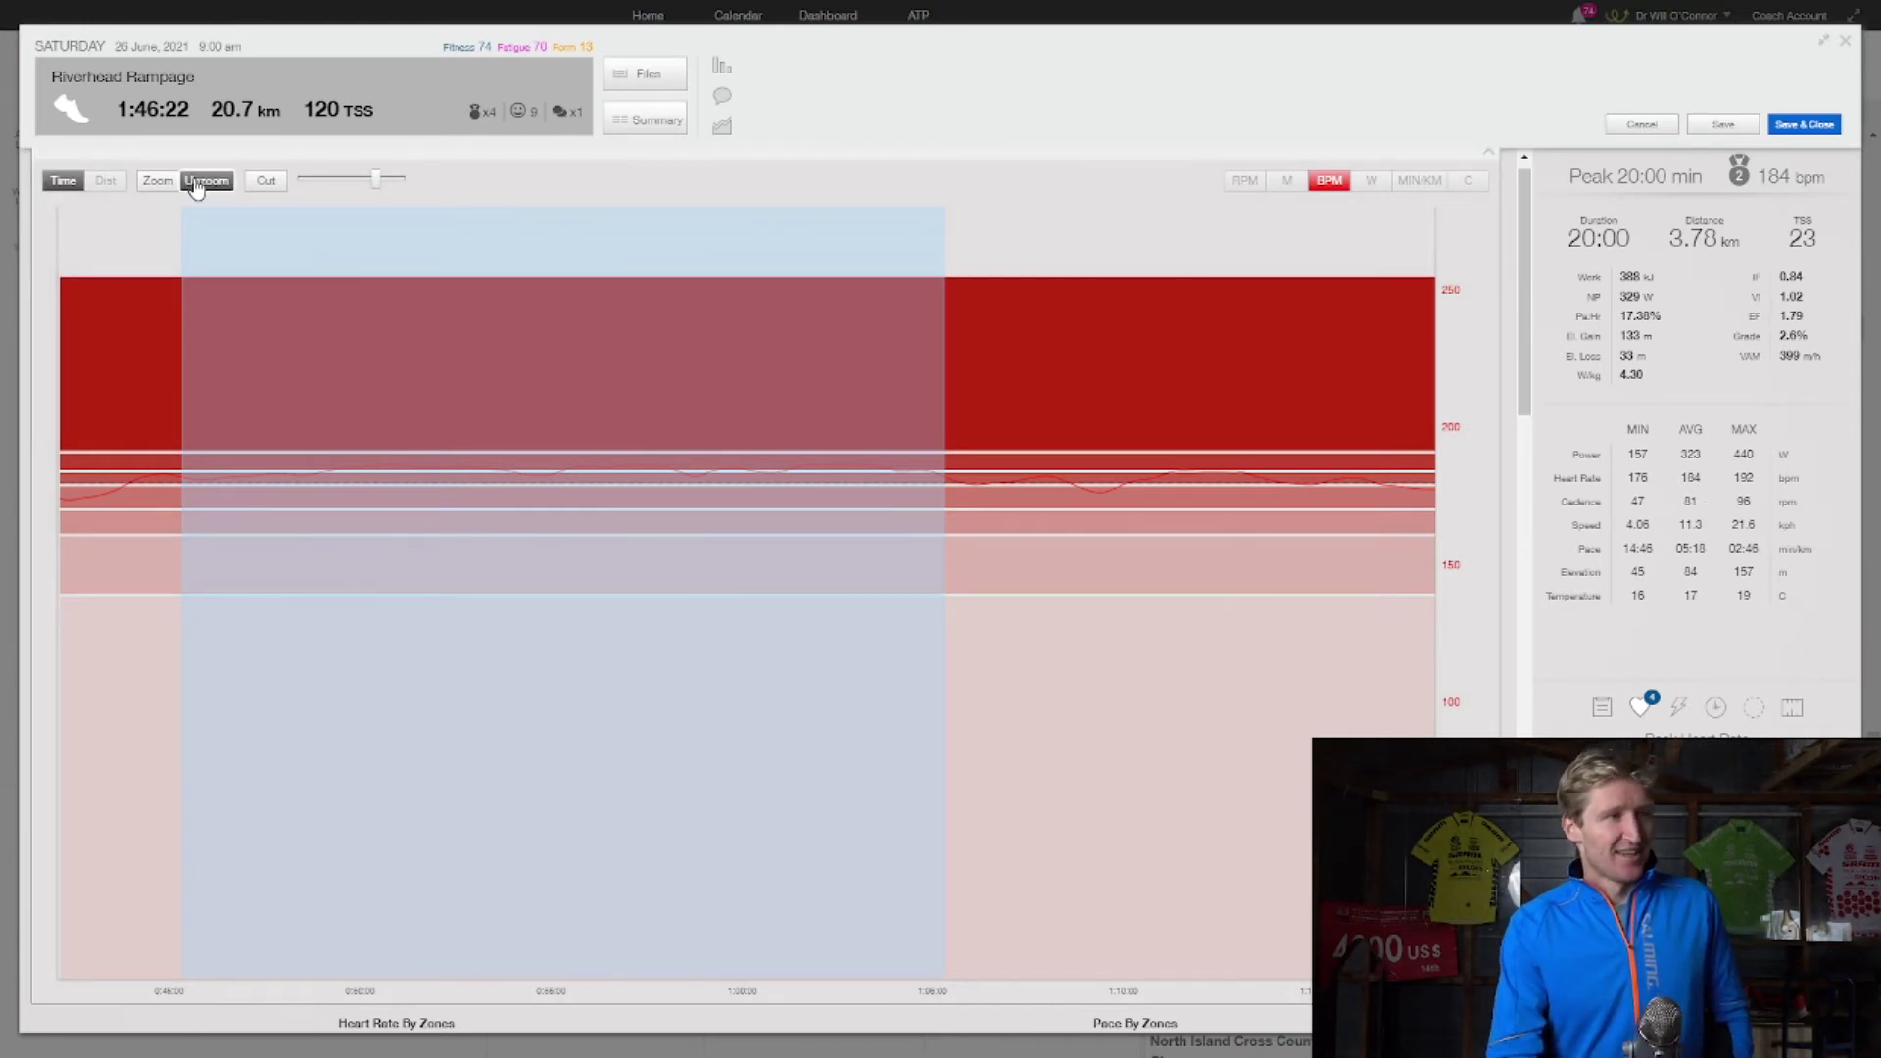
# Show the power, speed and elevation data on the graph again.
pyautogui.moveTo(1378, 181)
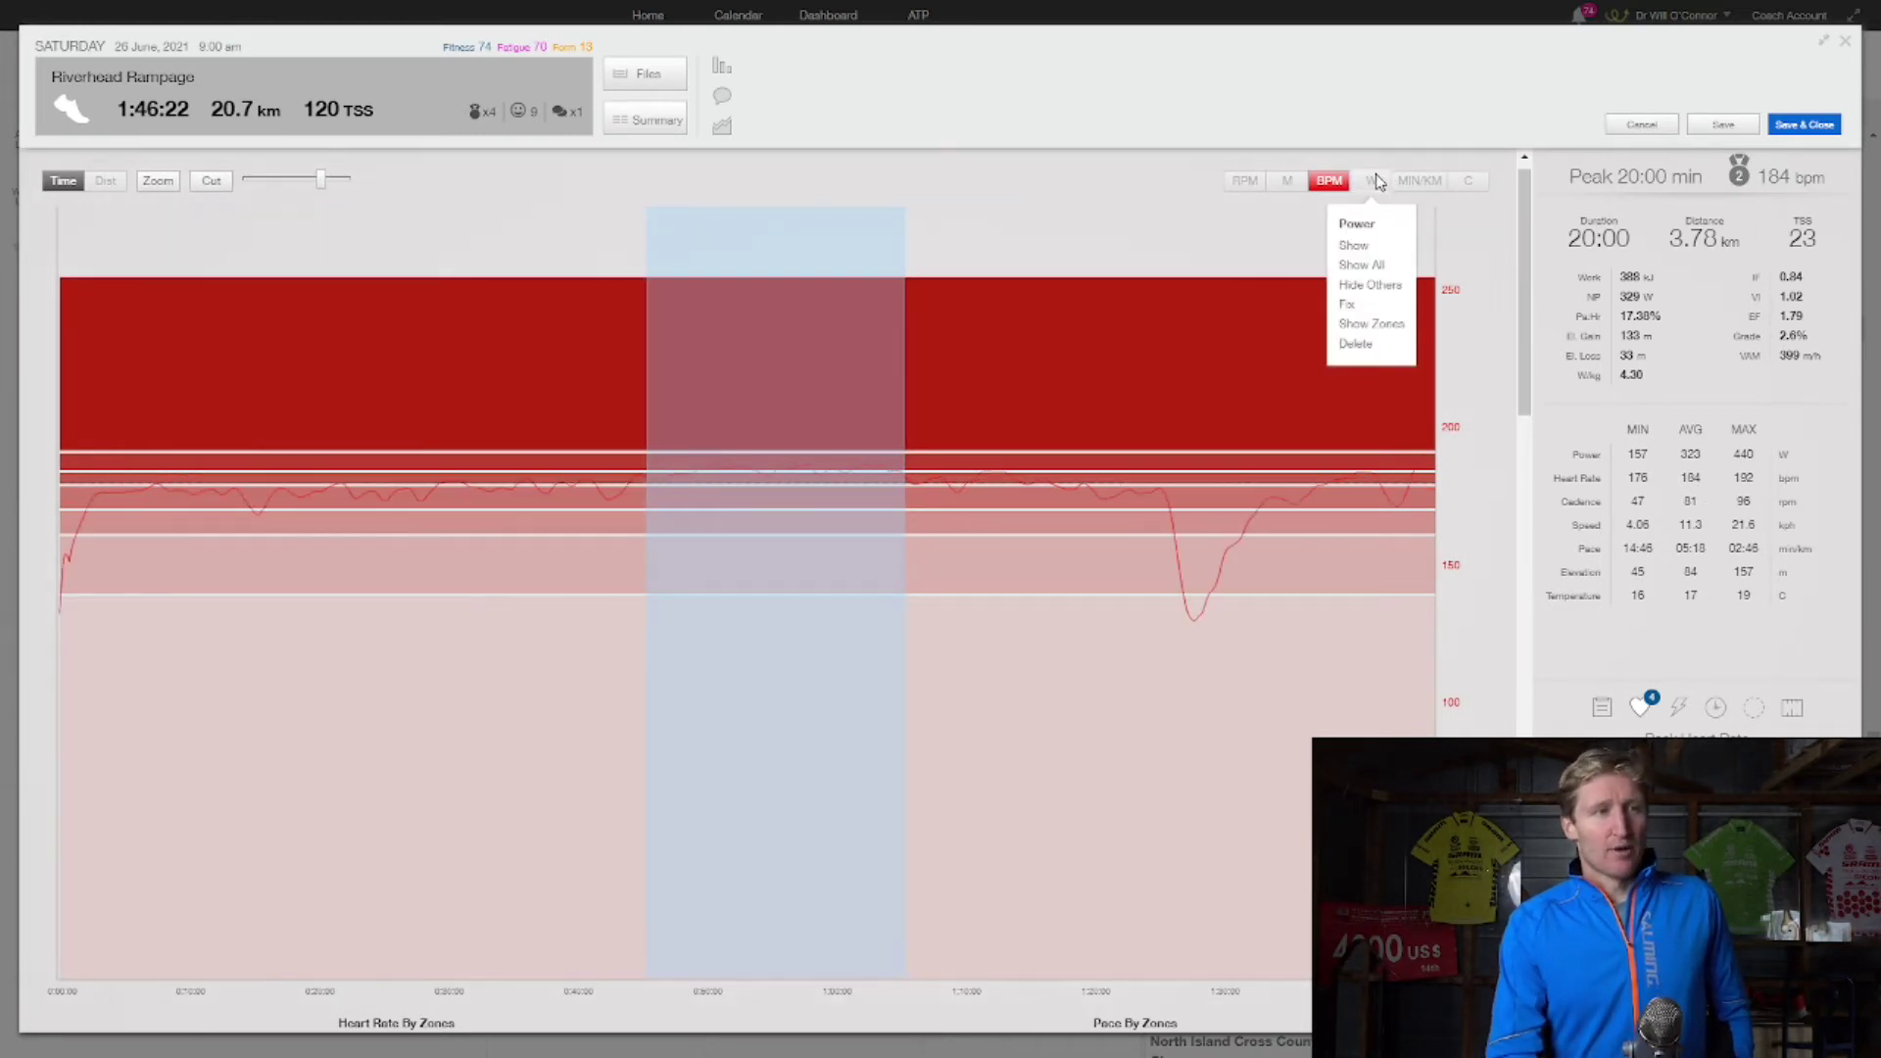
pyautogui.click(1353, 246)
pyautogui.moveTo(1415, 181)
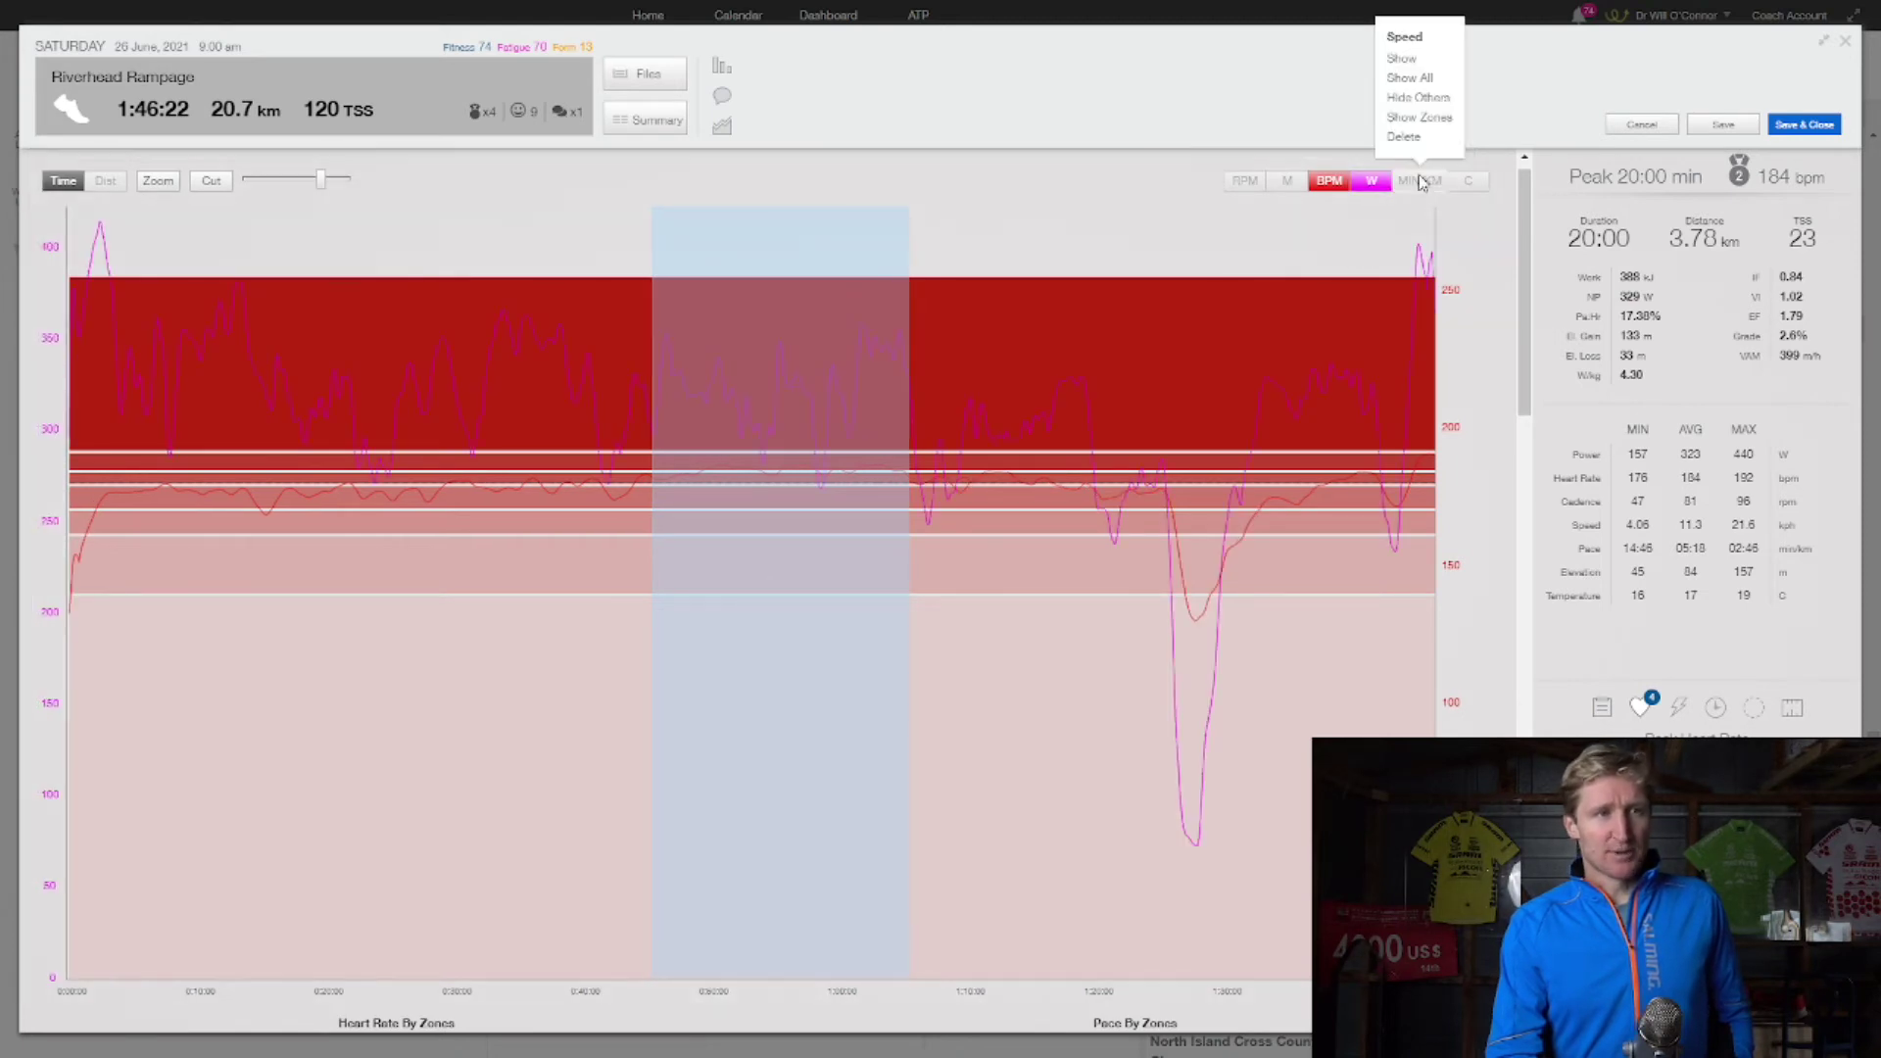
pyautogui.click(1399, 59)
pyautogui.moveTo(1195, 592)
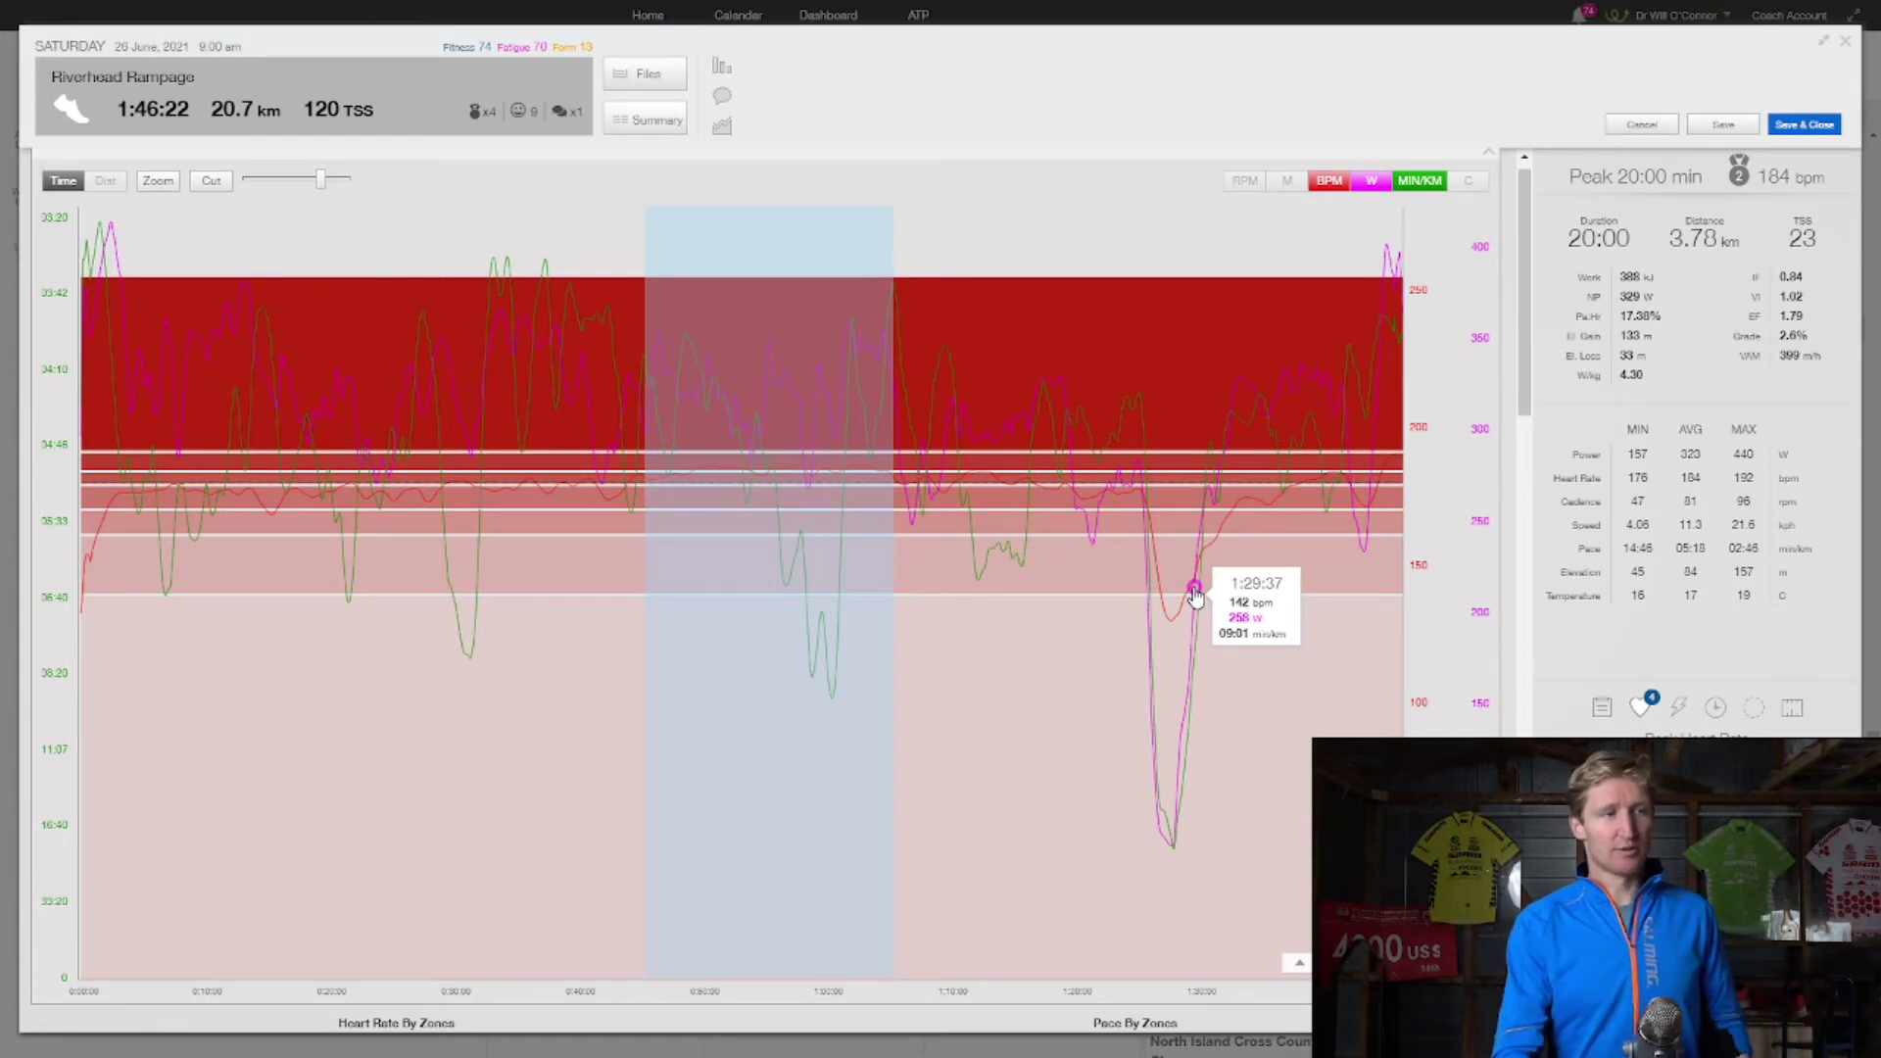
pyautogui.moveTo(1295, 199)
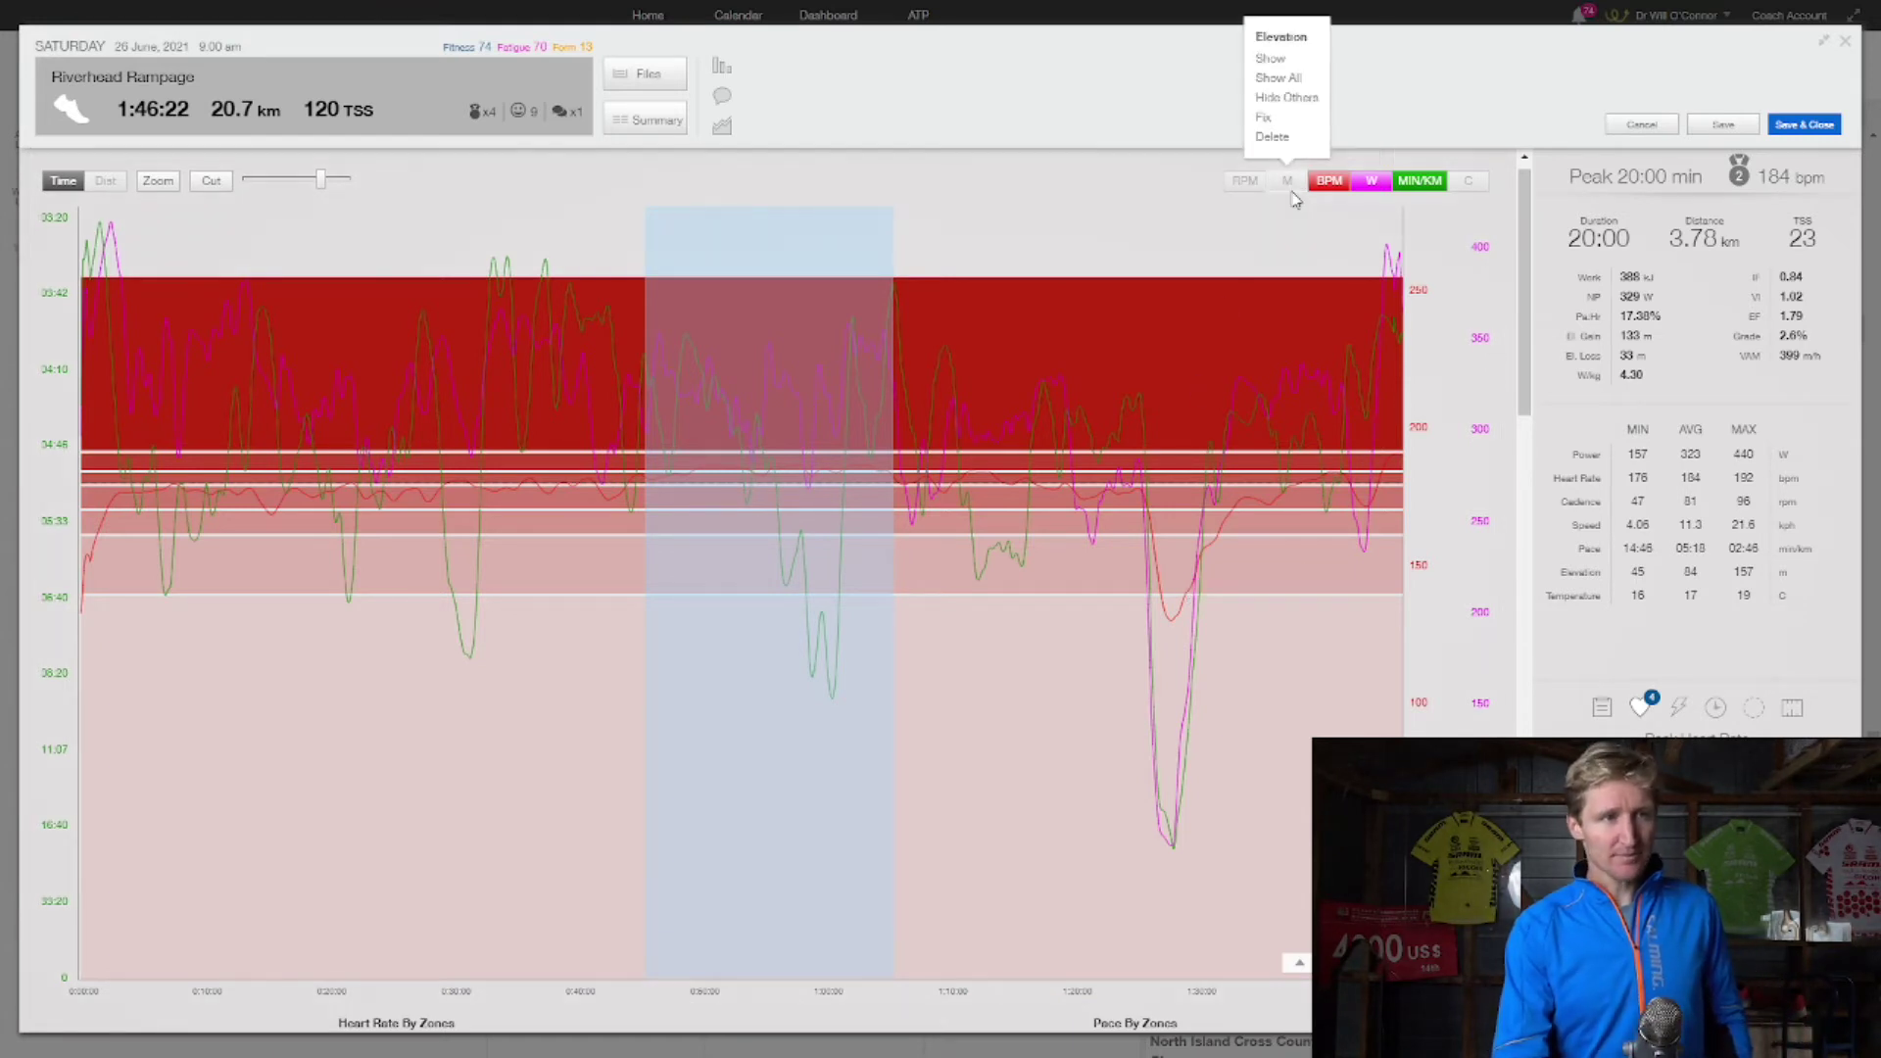
pyautogui.click(1268, 61)
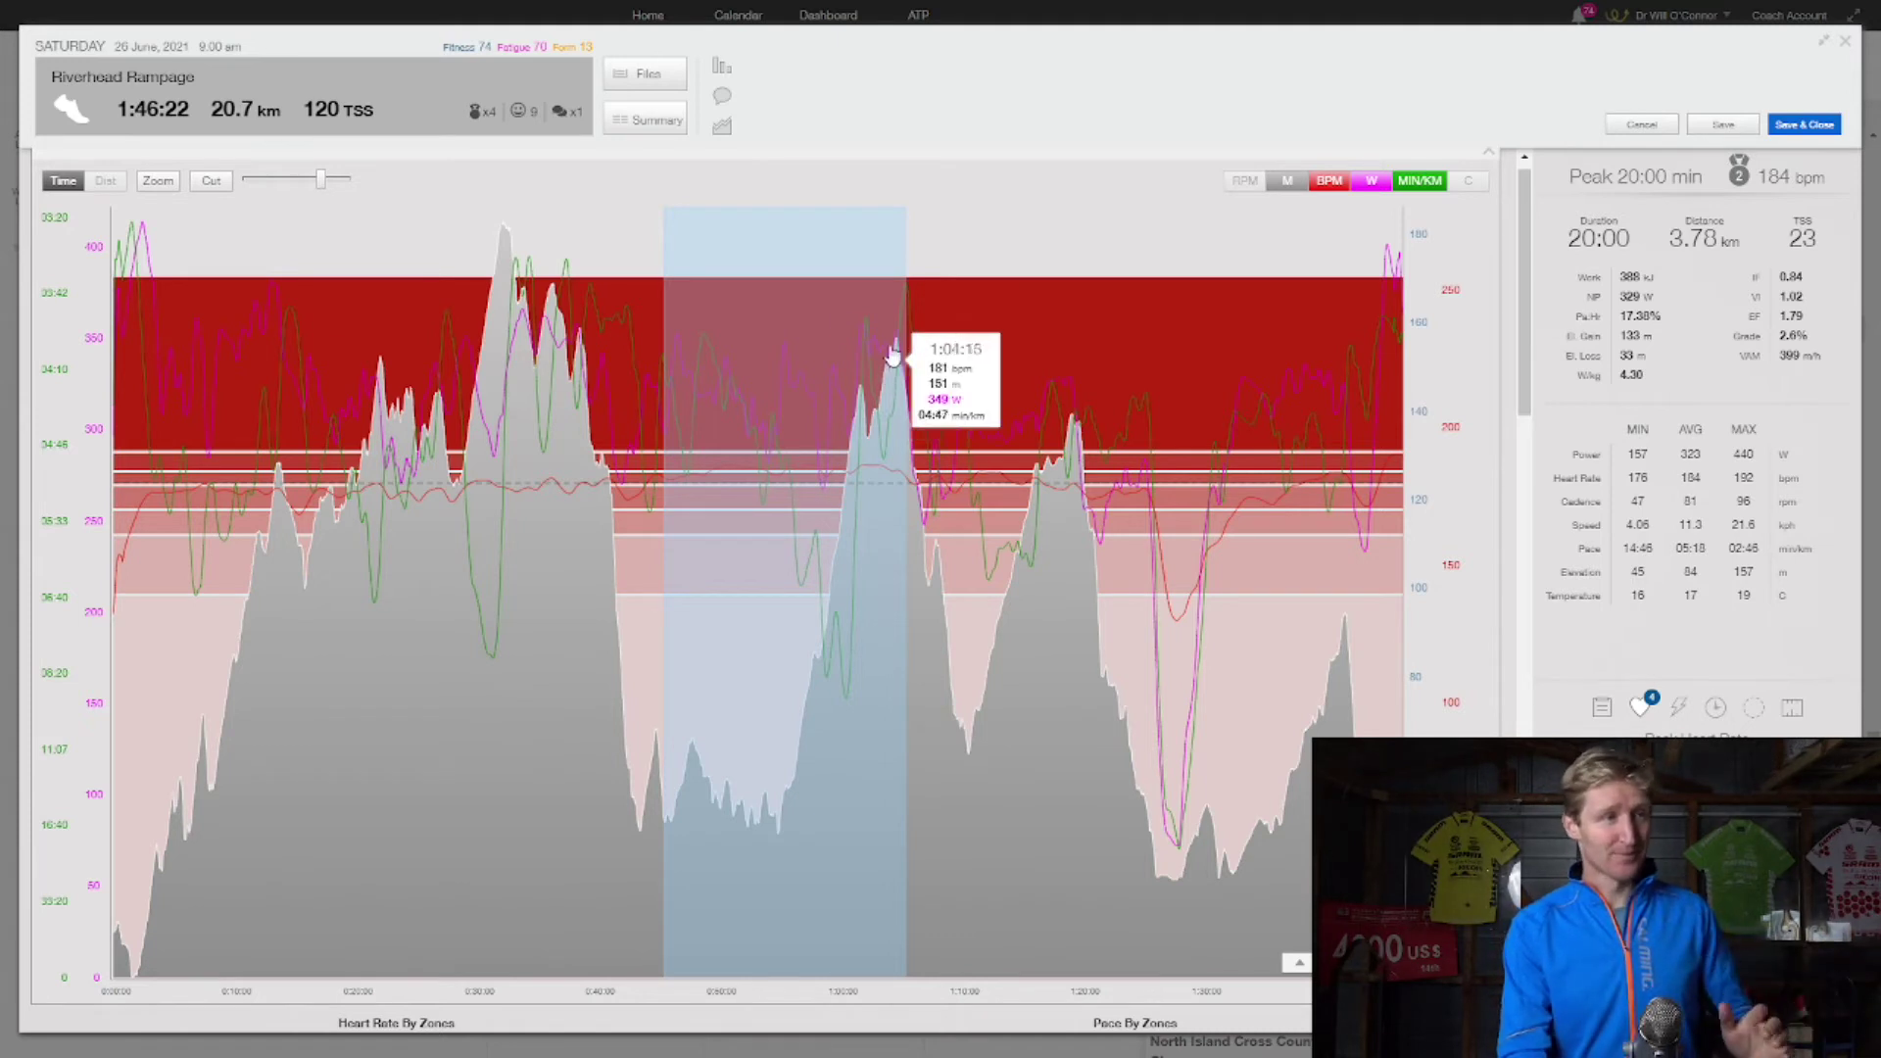
# Hide the heart rate zones on the workout graph.
pyautogui.moveTo(1332, 196)
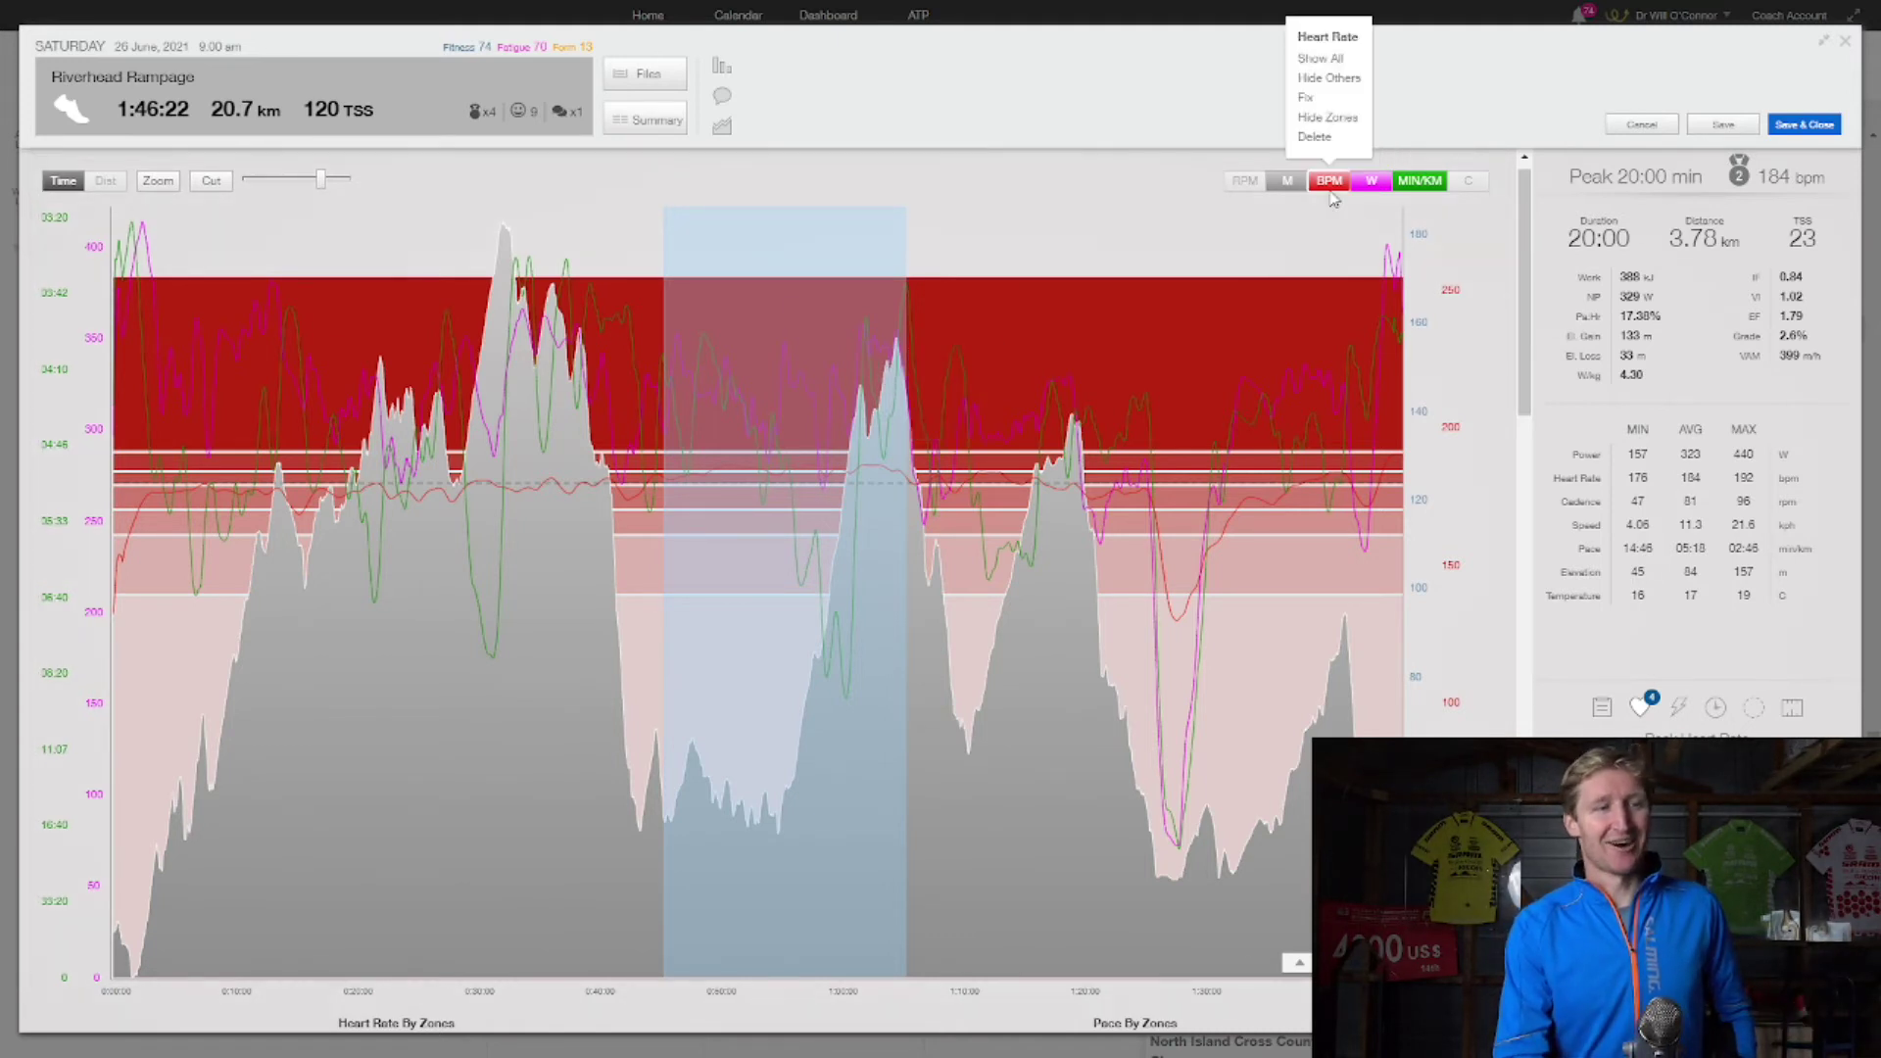
pyautogui.click(1330, 118)
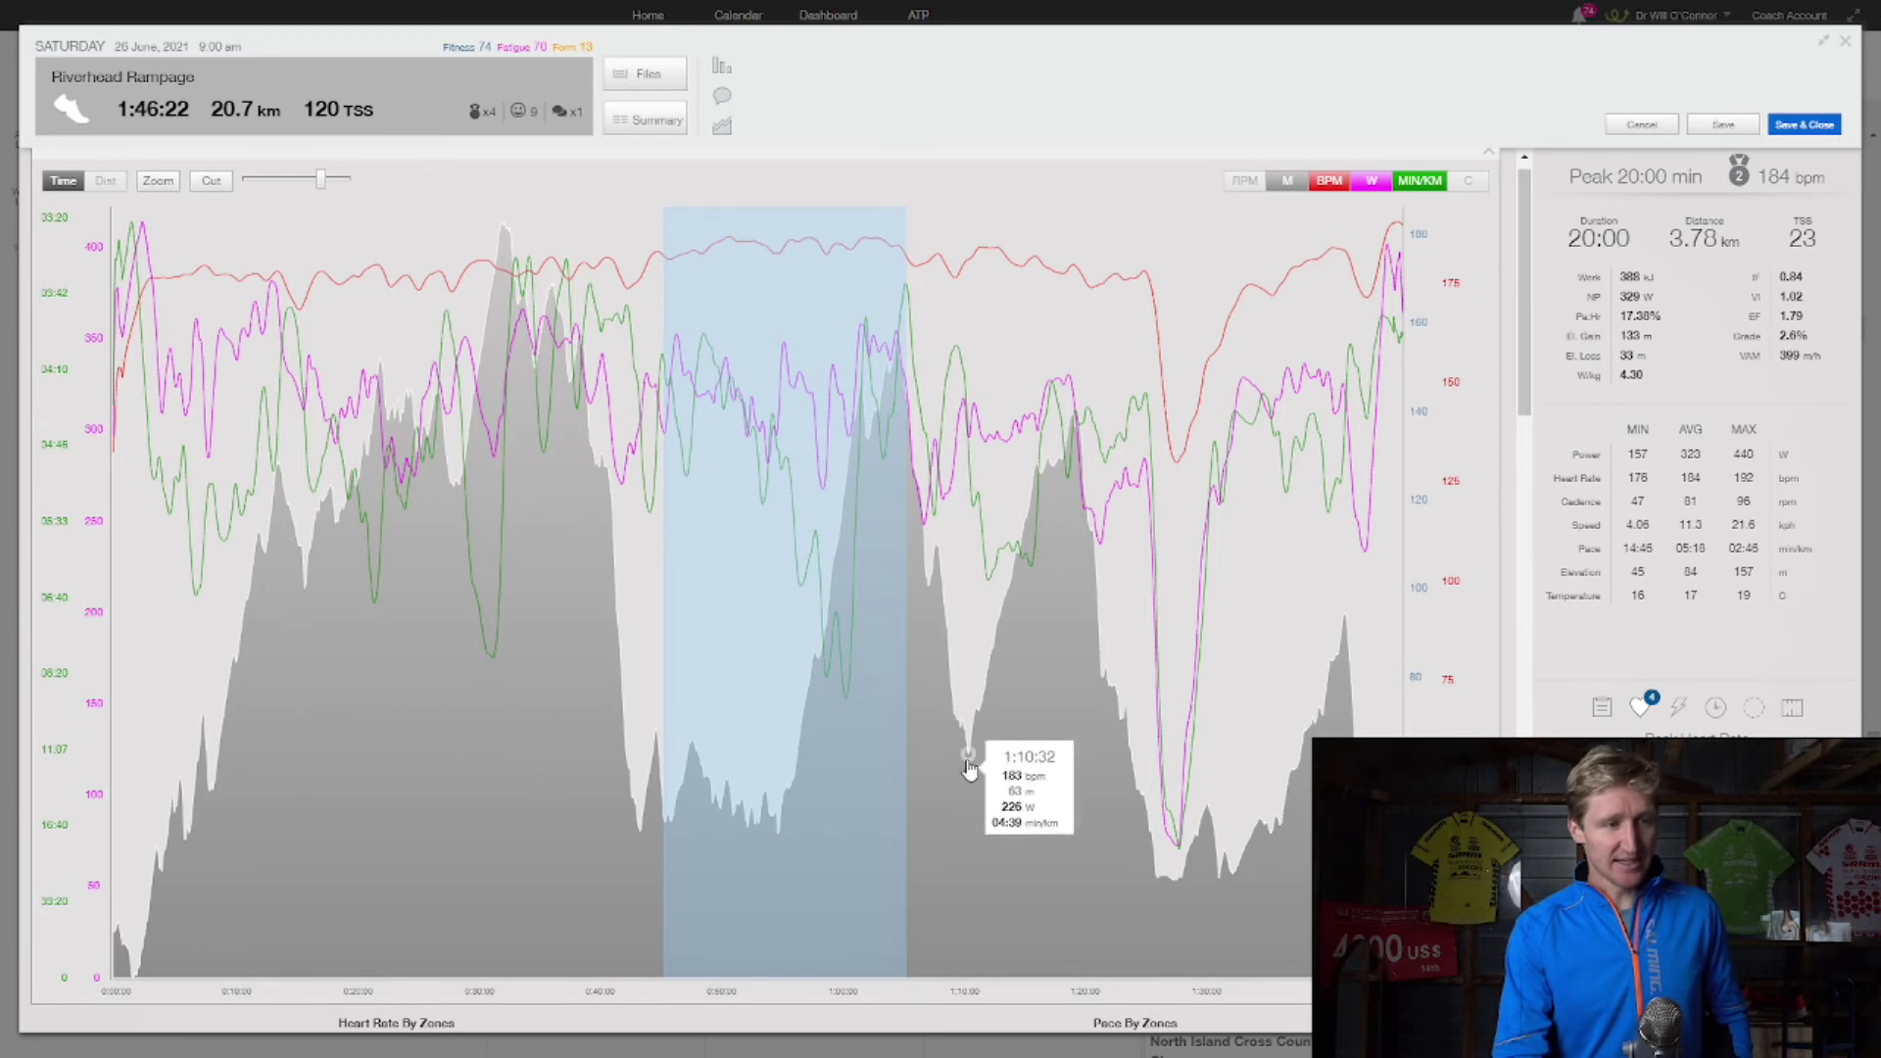
# Select the climb of about 8.5 minutes starting near 1:10:30 on the graph and hide the speed curve.
pyautogui.moveTo(968, 772); pyautogui.dragTo(1075, 790)
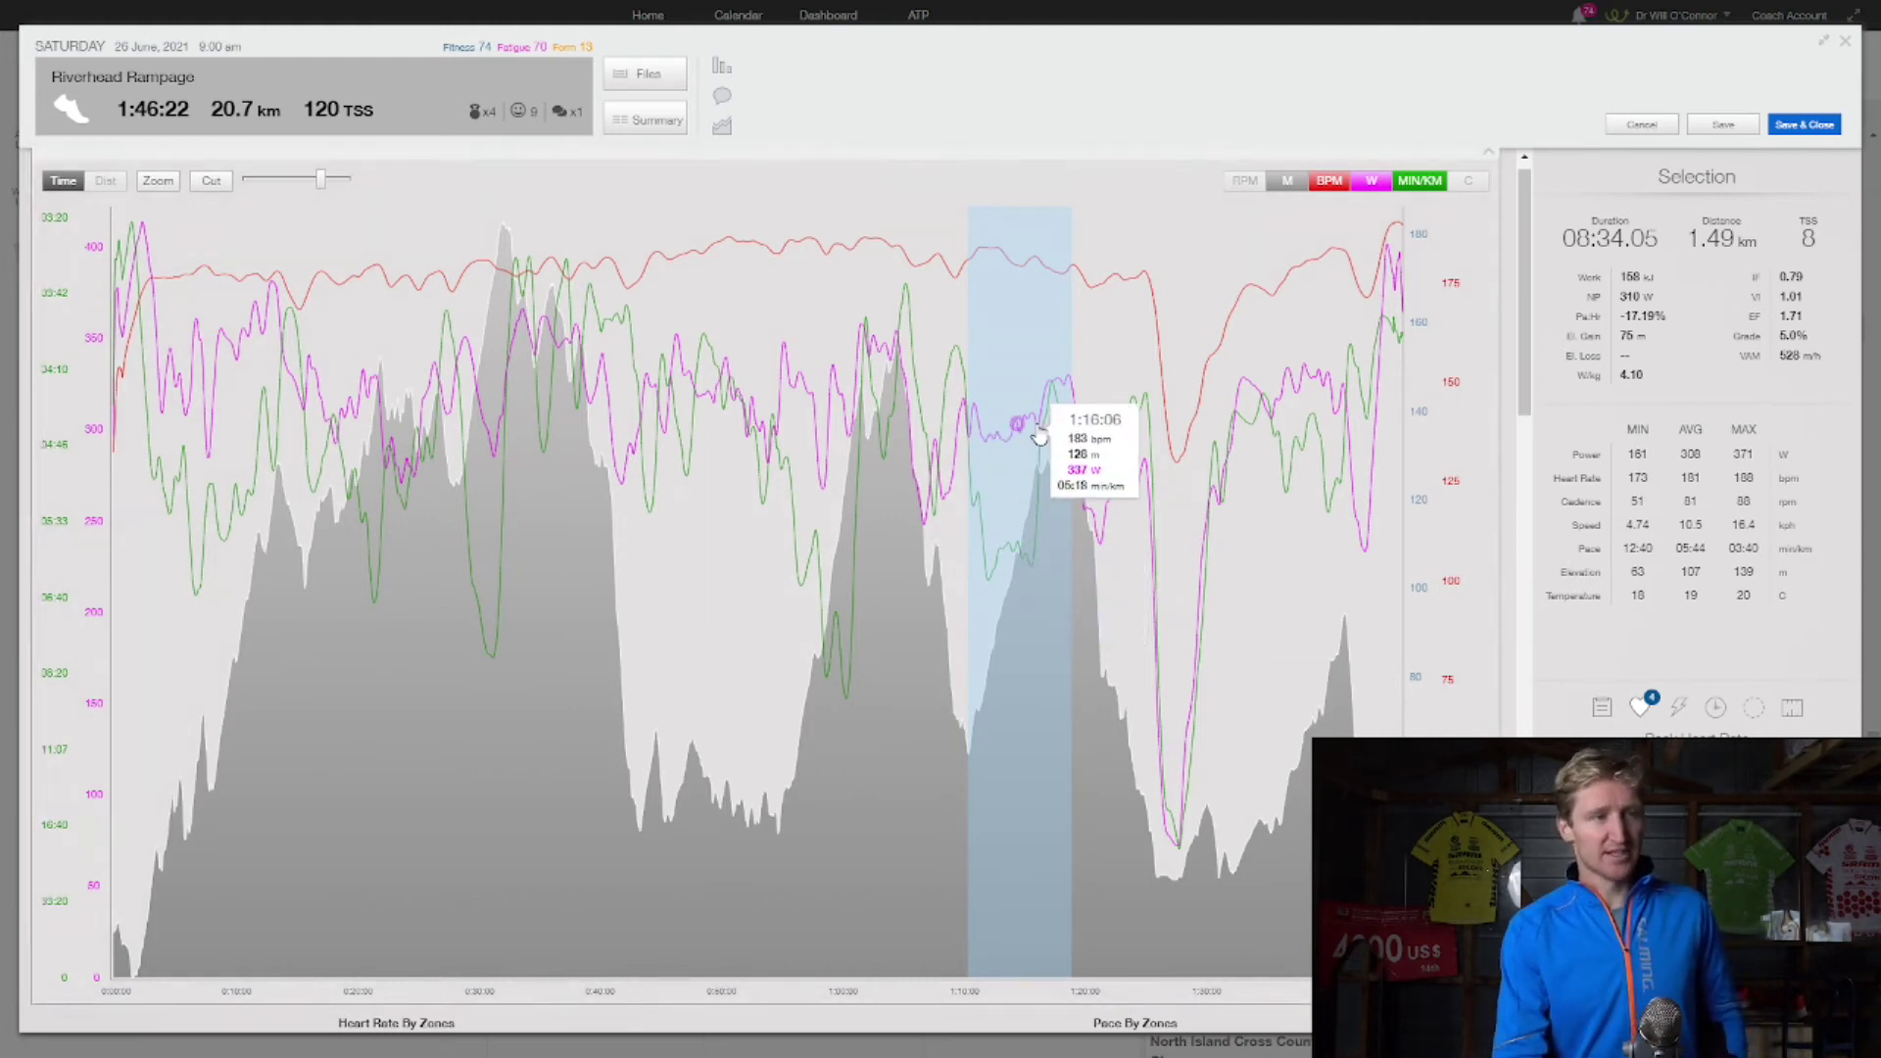
pyautogui.click(1420, 181)
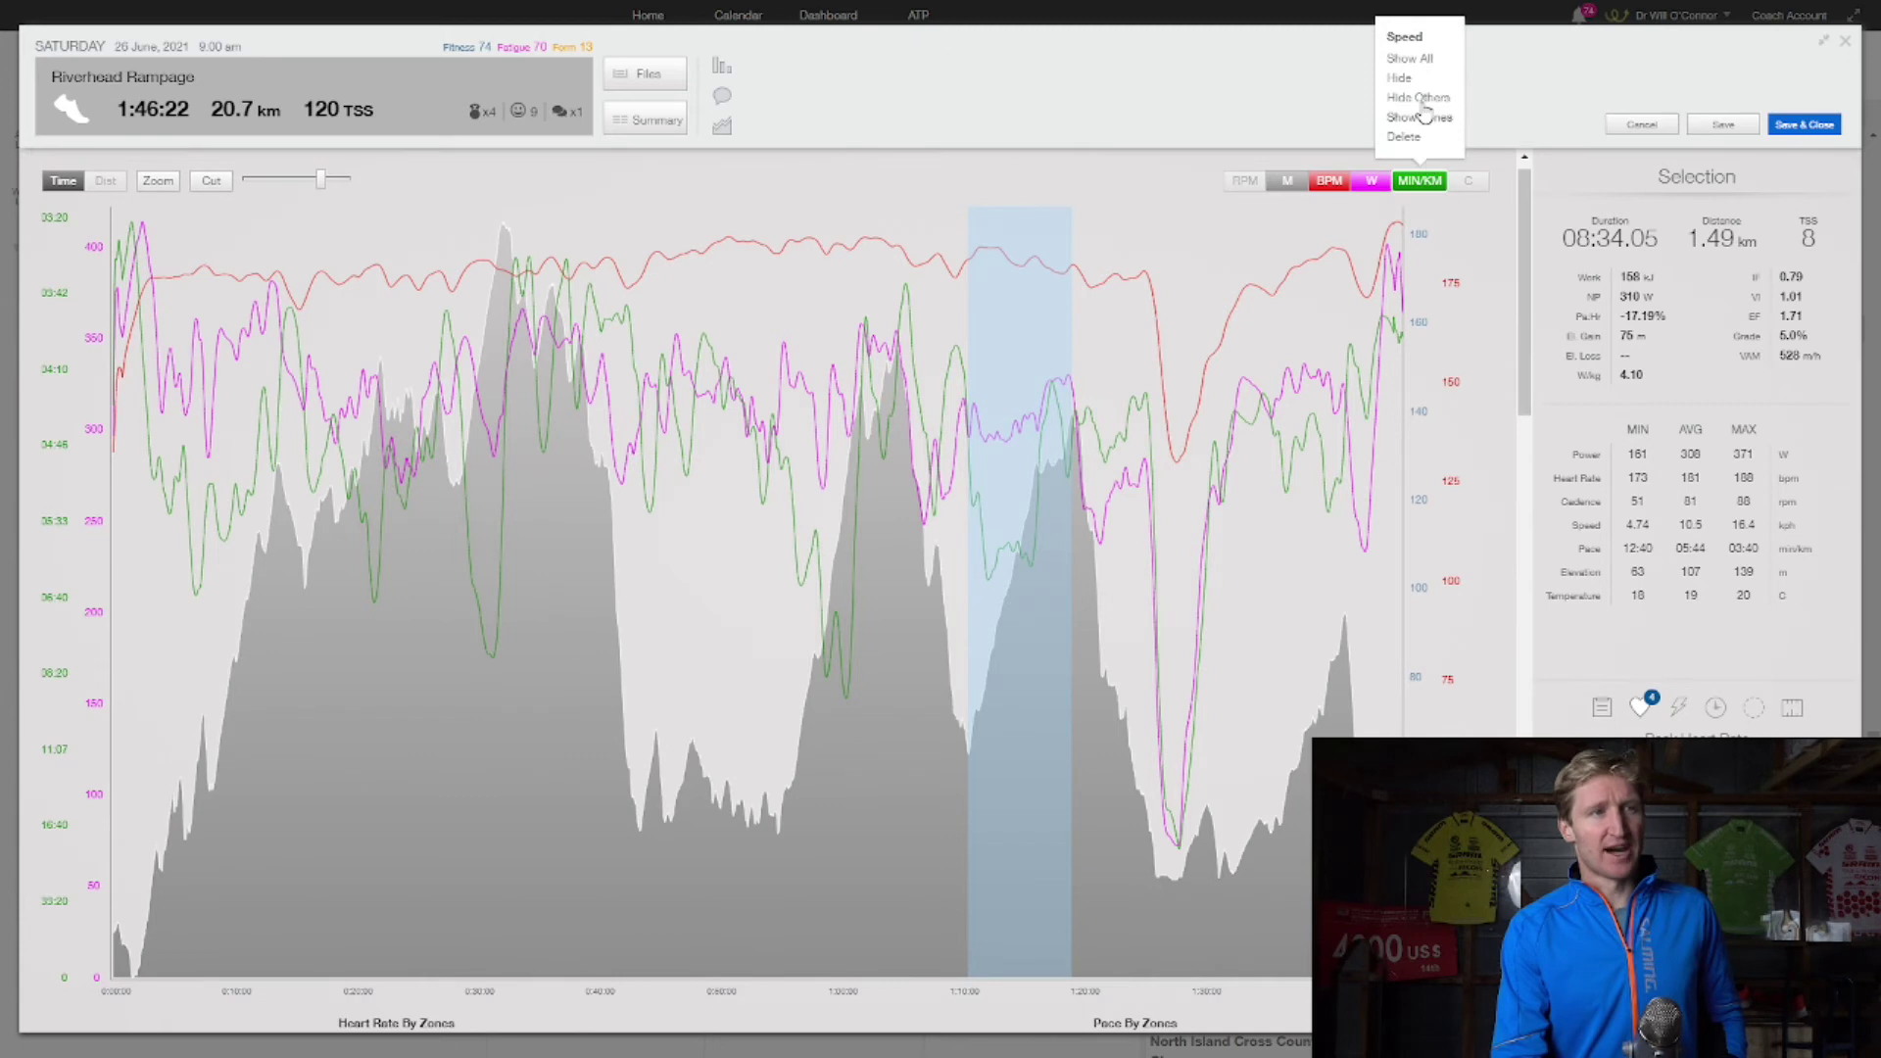
pyautogui.click(1401, 78)
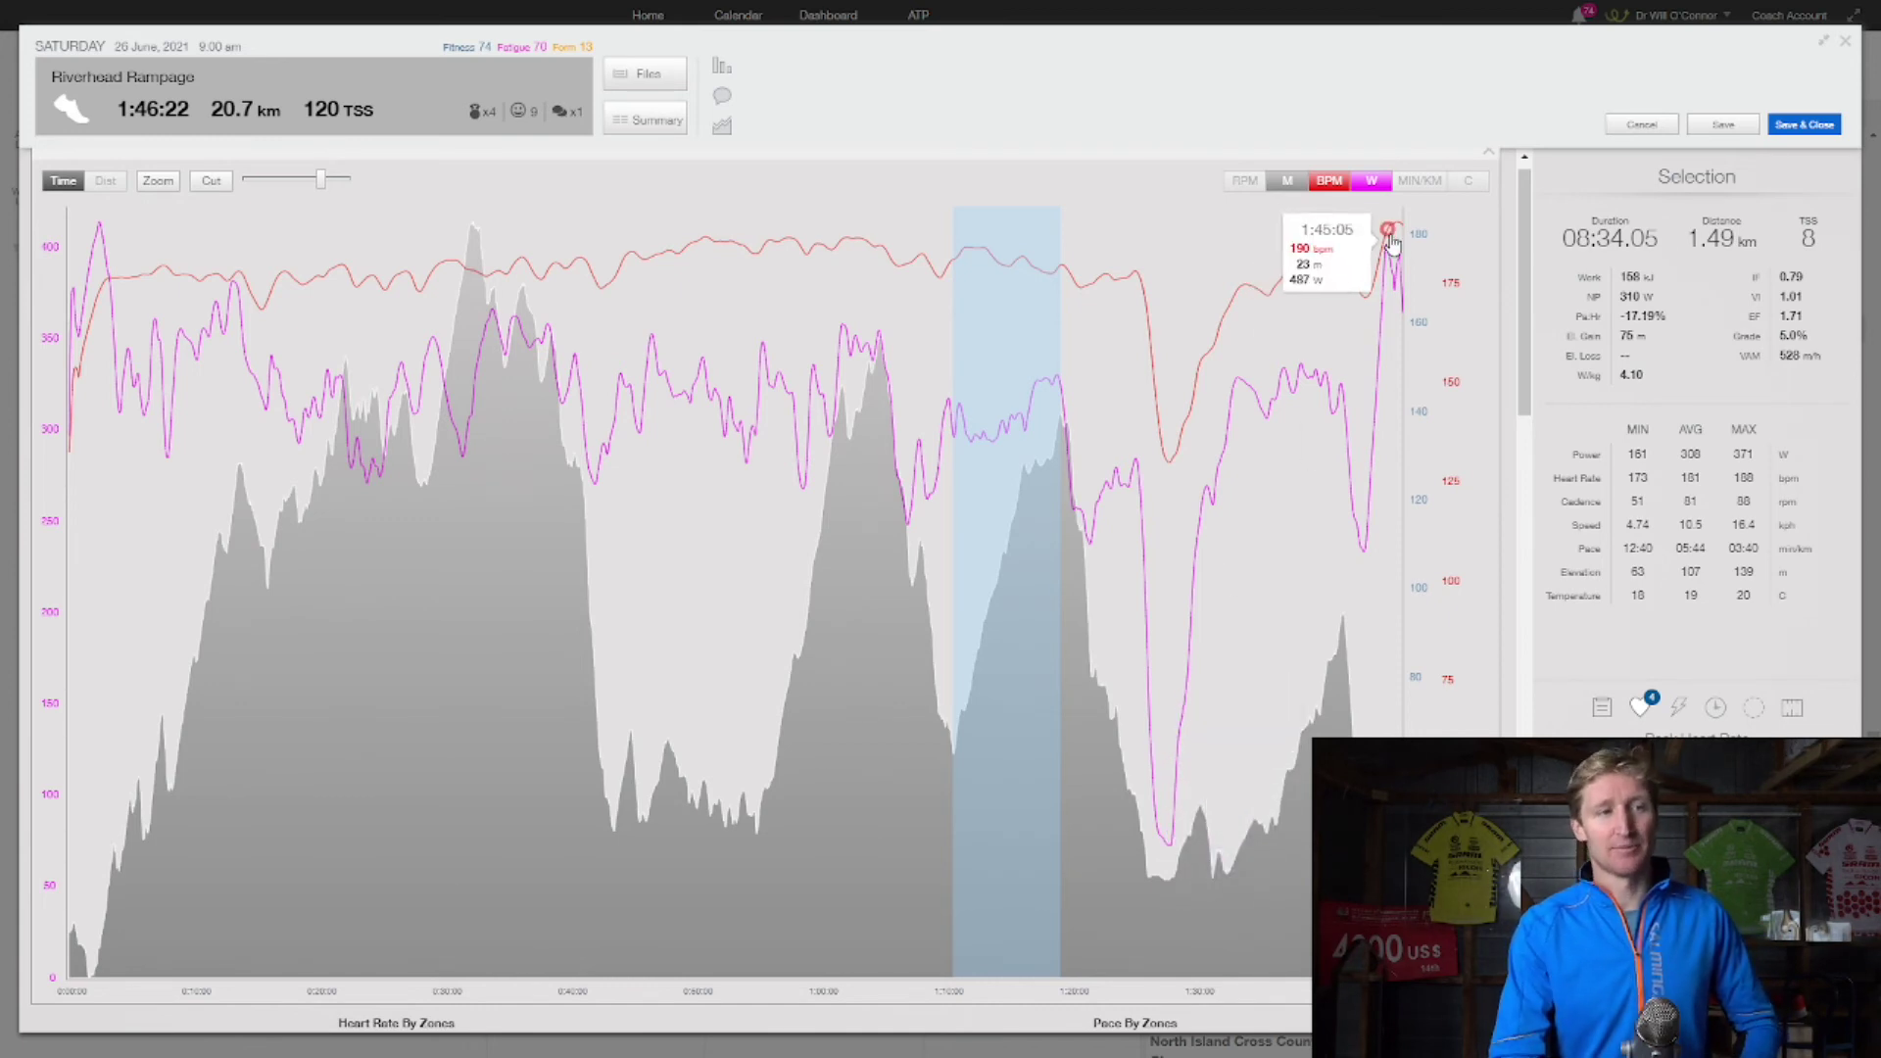
# Select the late climb of about 9 minutes starting near 1:32:40 to read its statistics, and clear the selection.
pyautogui.moveTo(1235, 397)
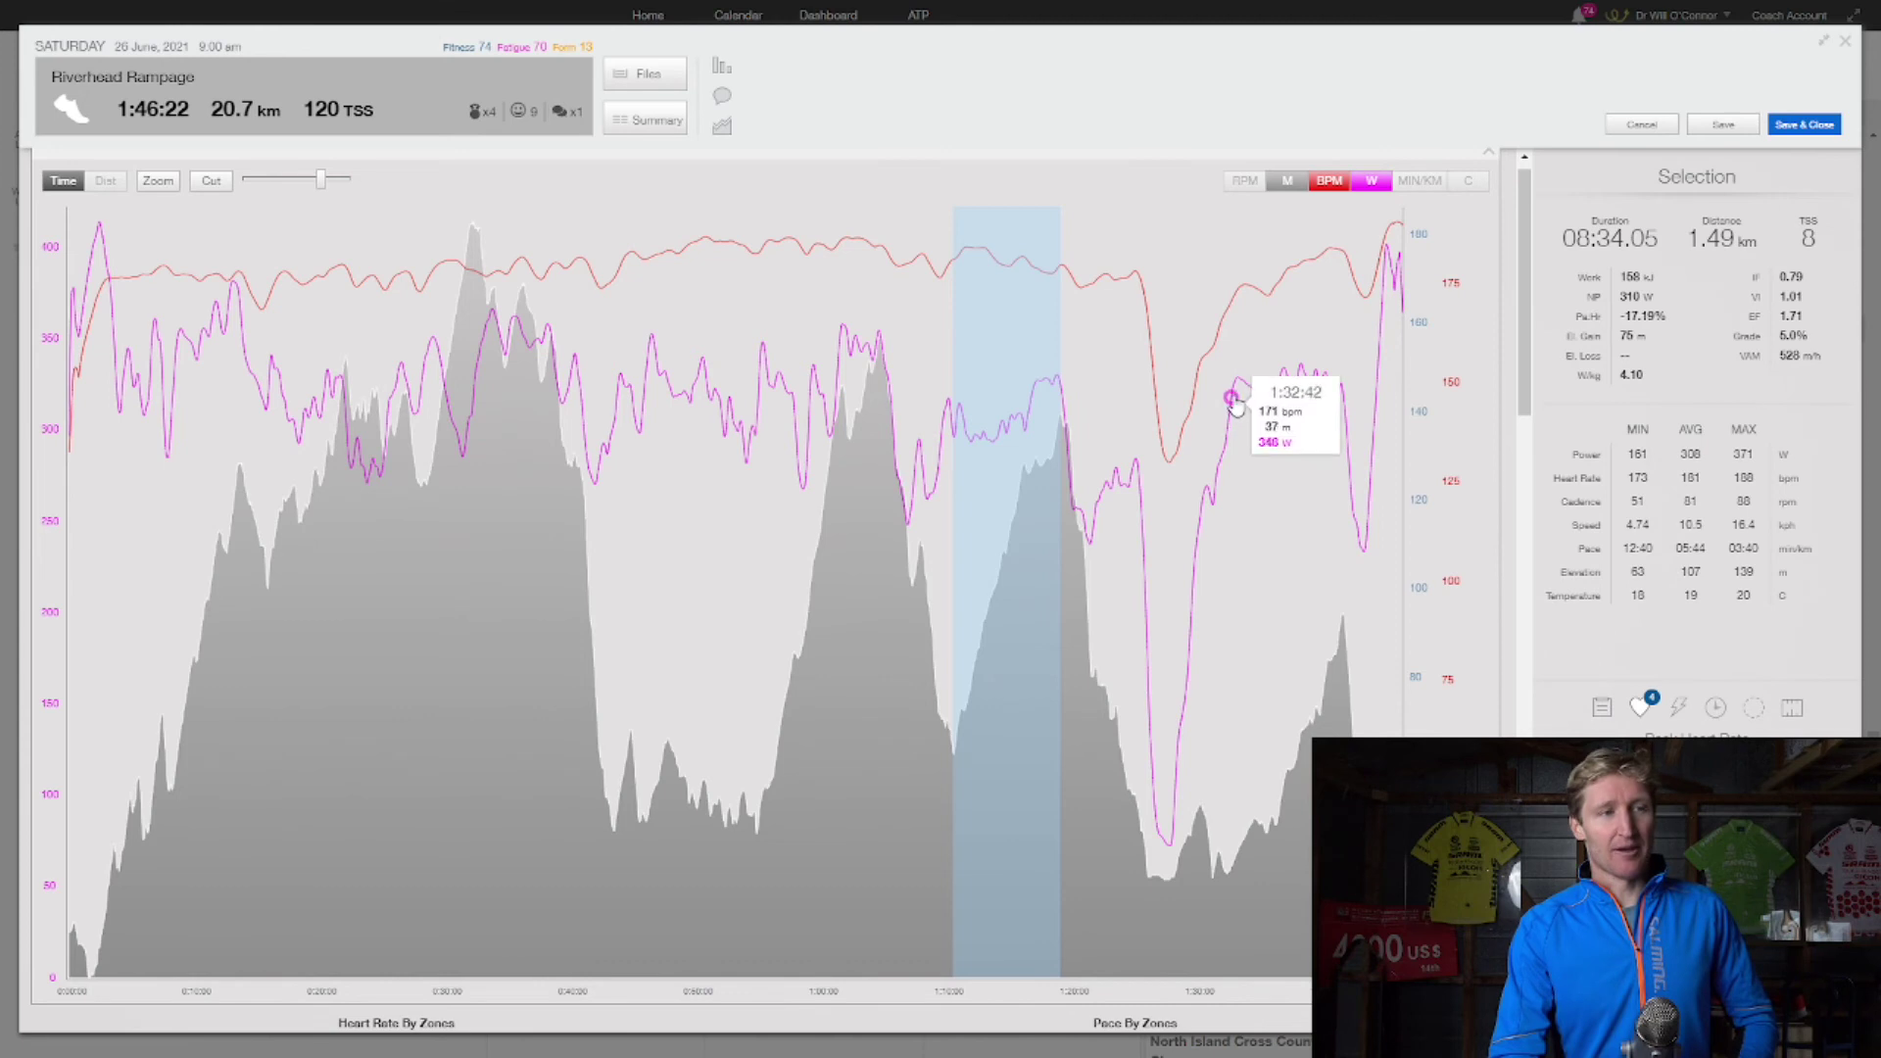
pyautogui.moveTo(1237, 391); pyautogui.dragTo(1350, 413)
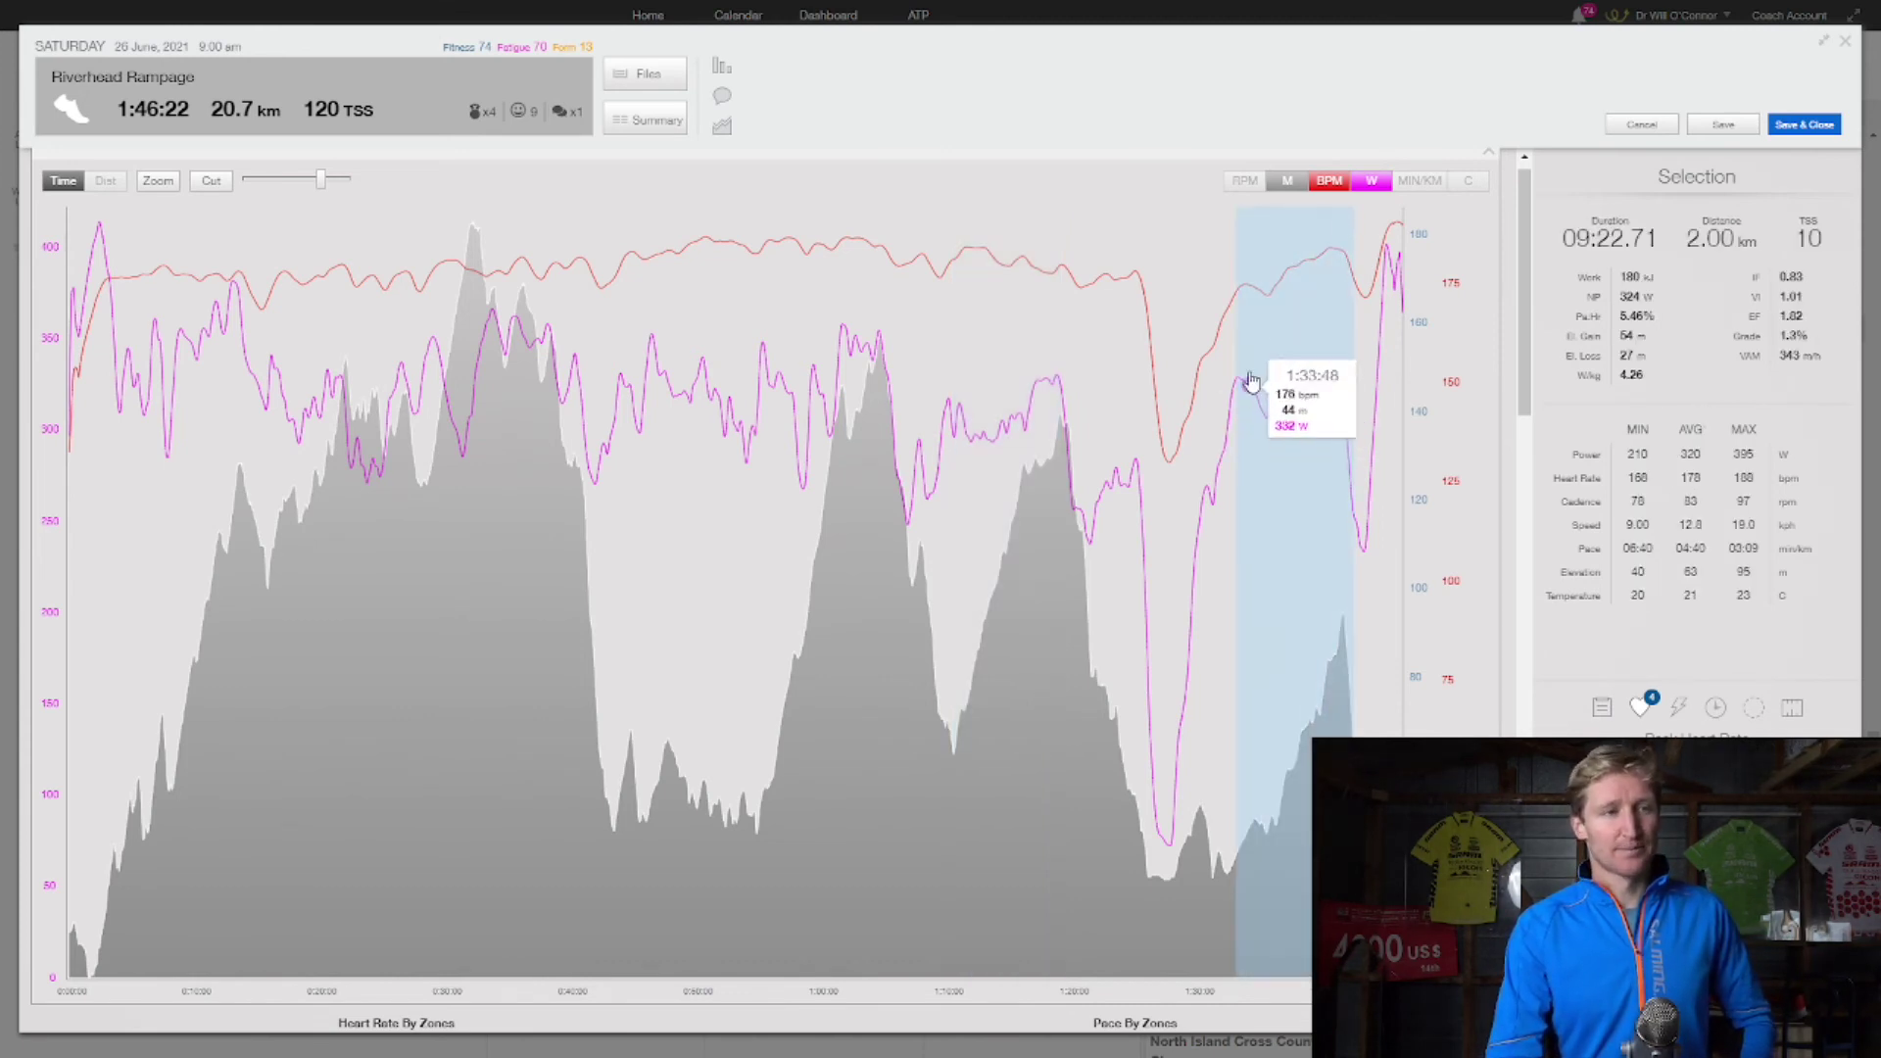
pyautogui.click(1046, 302)
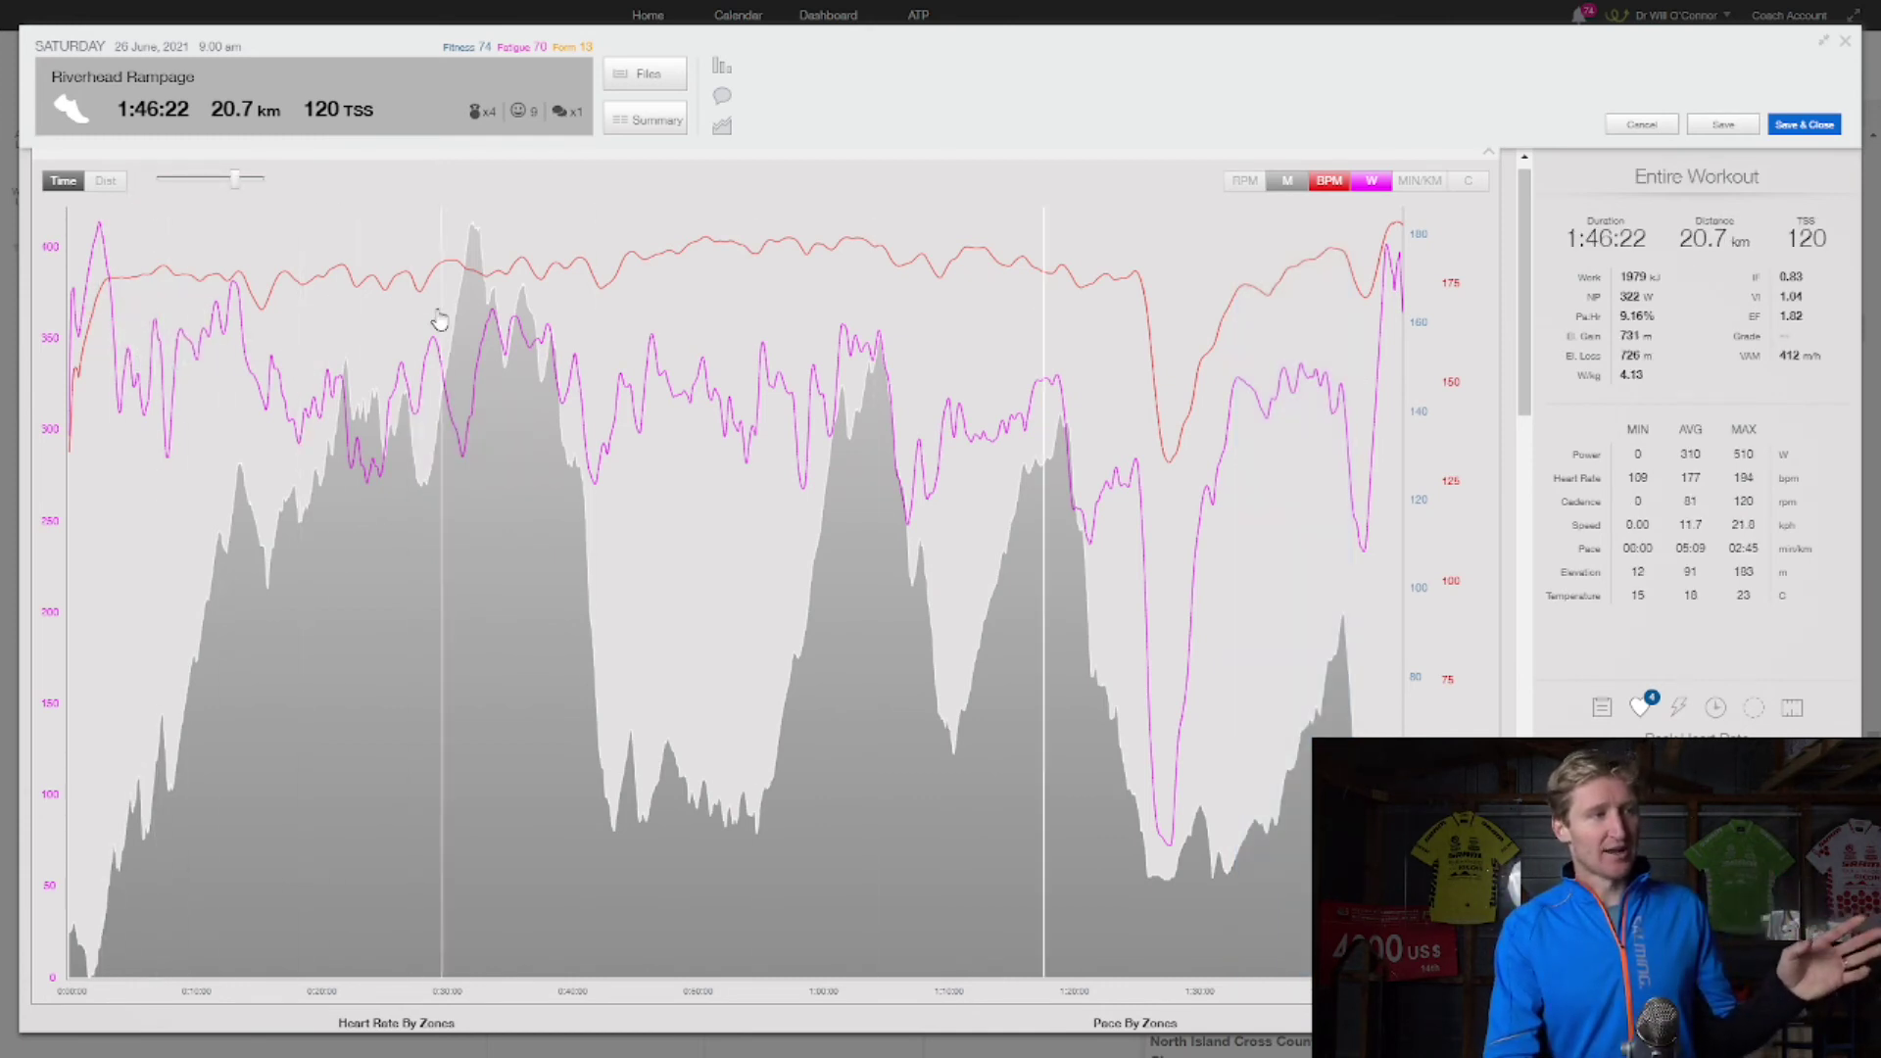
pyautogui.rightClick(466, 296)
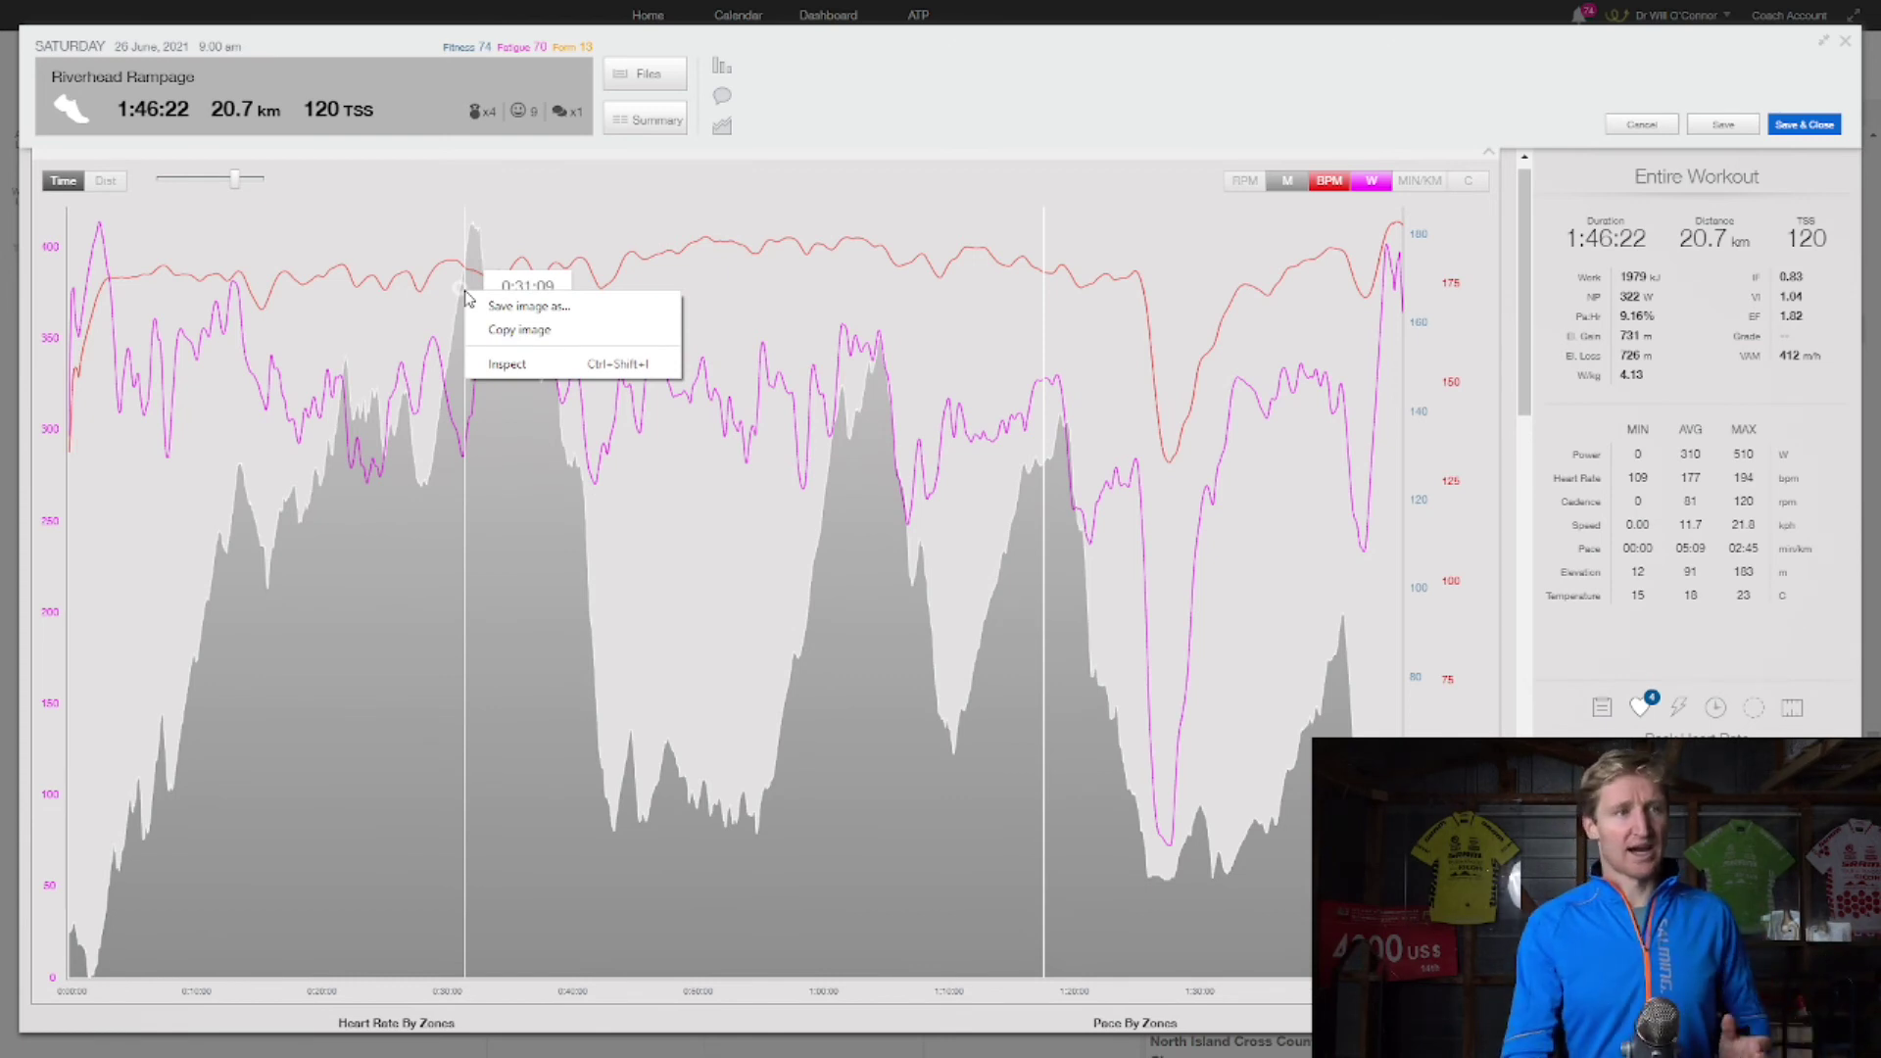
pyautogui.click(1099, 324)
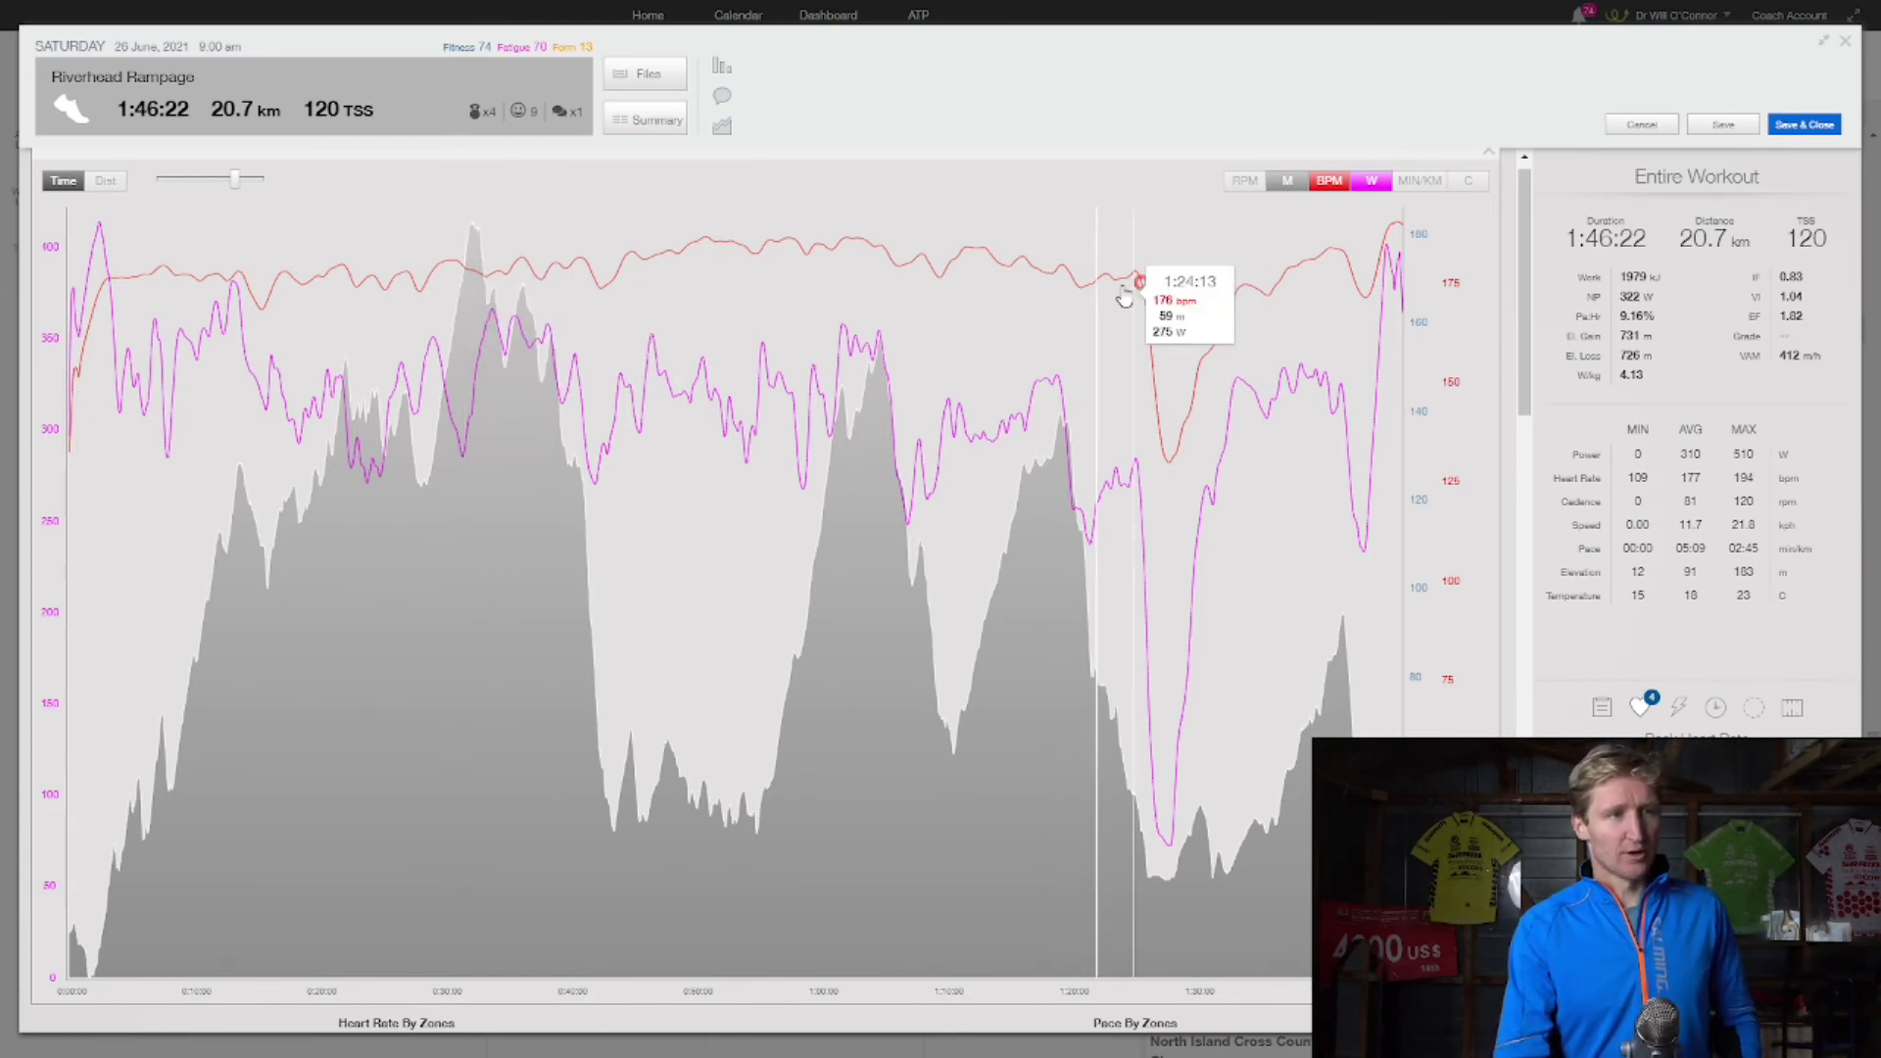
# Select about the first 1 hour 20 minutes of the run, followed by the final climb, to compare their power and heart rate.
pyautogui.moveTo(1076, 294); pyautogui.dragTo(10, 370)
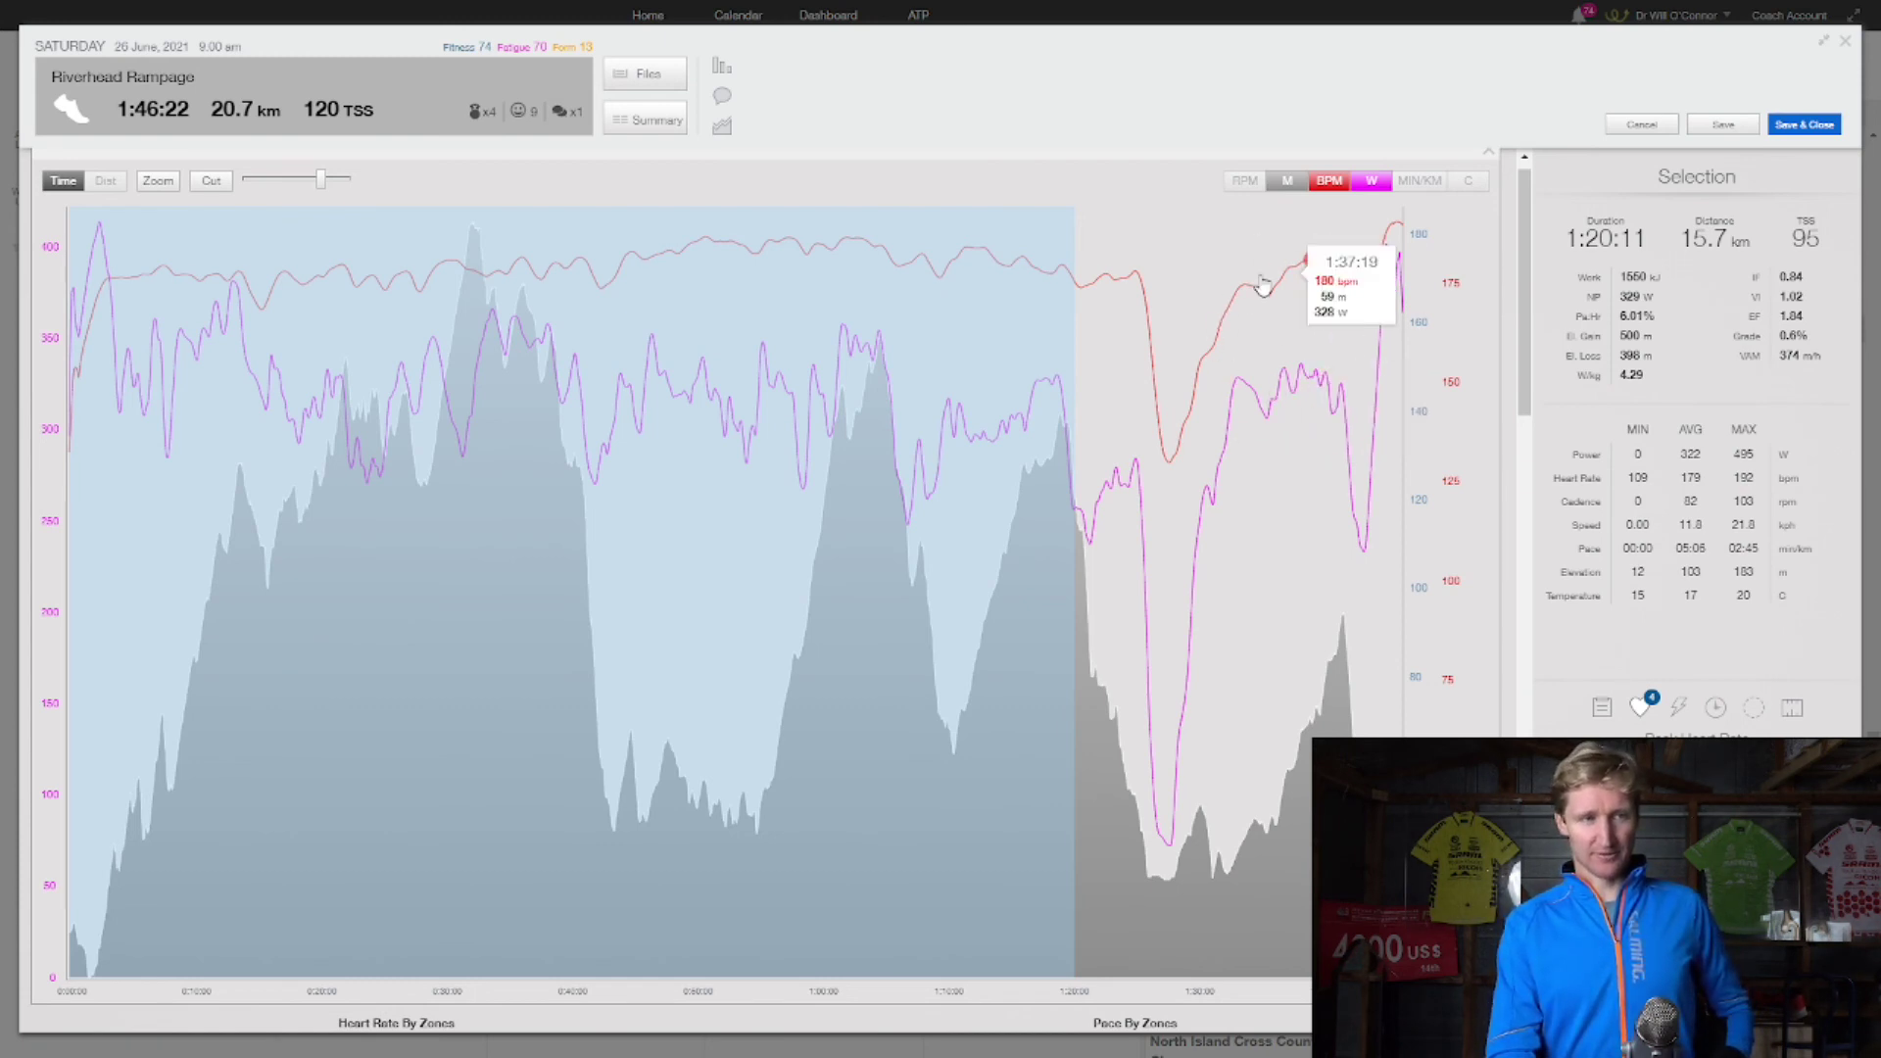
pyautogui.moveTo(1238, 396); pyautogui.dragTo(1344, 432)
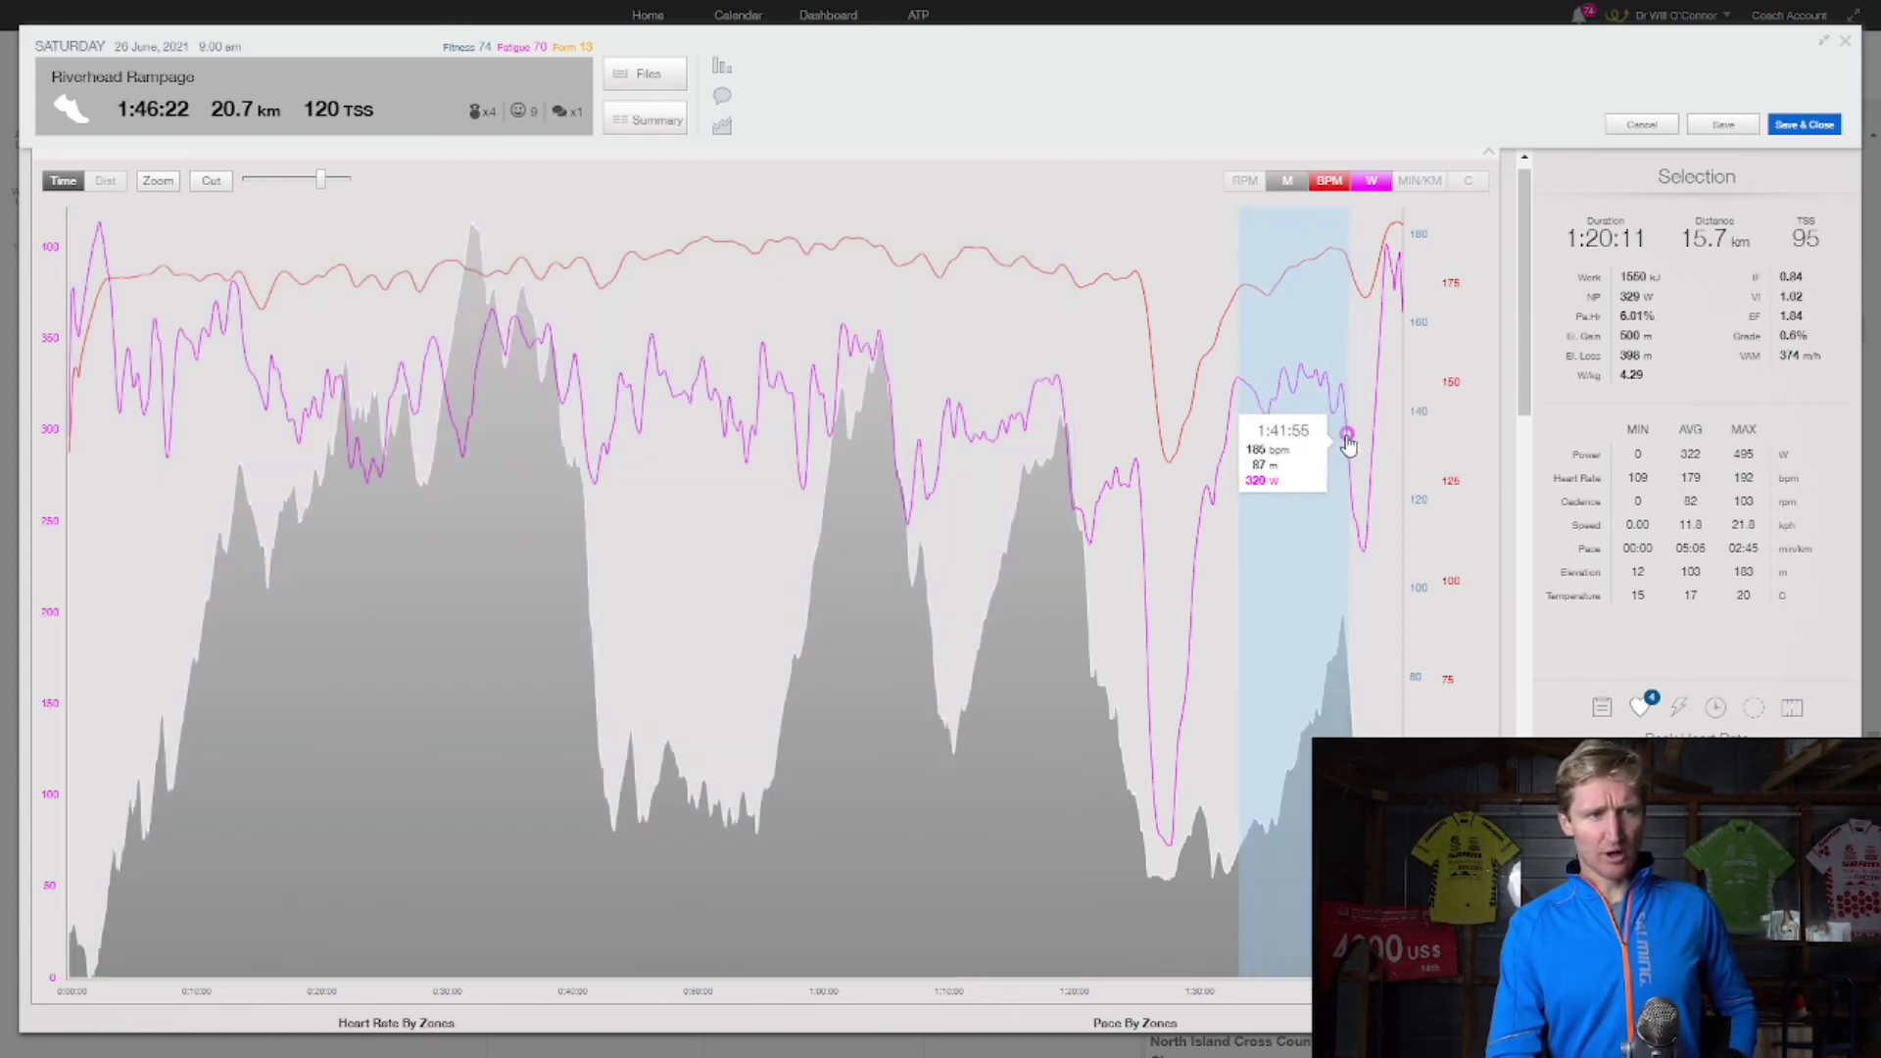